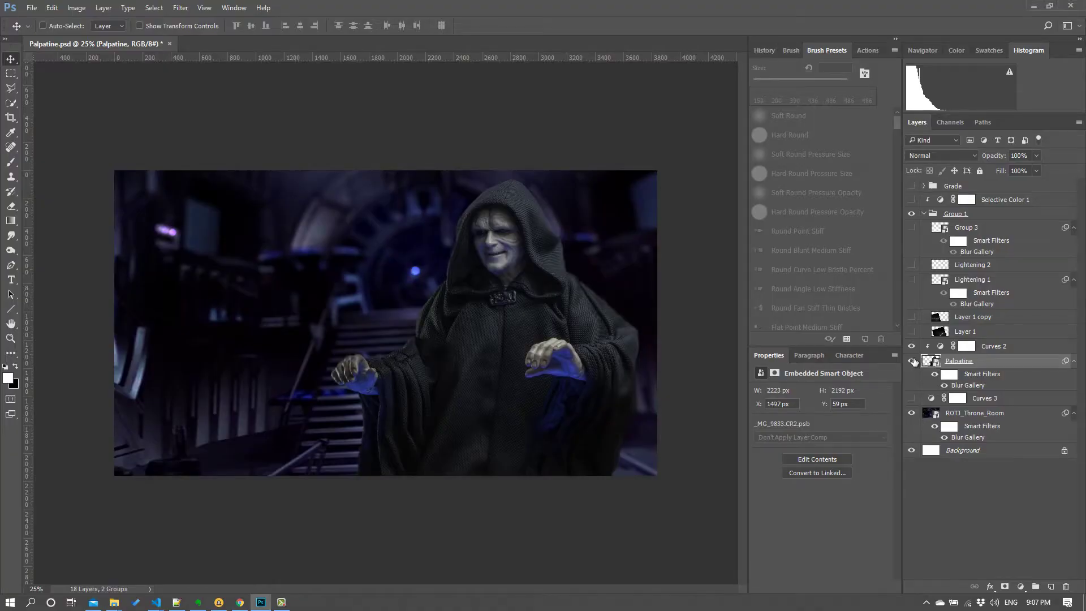
# - Hide the Palpatine layer and compare the ROTJ_Throne_Room background with its Blur Gallery filter off and on
pyautogui.click(911, 361)
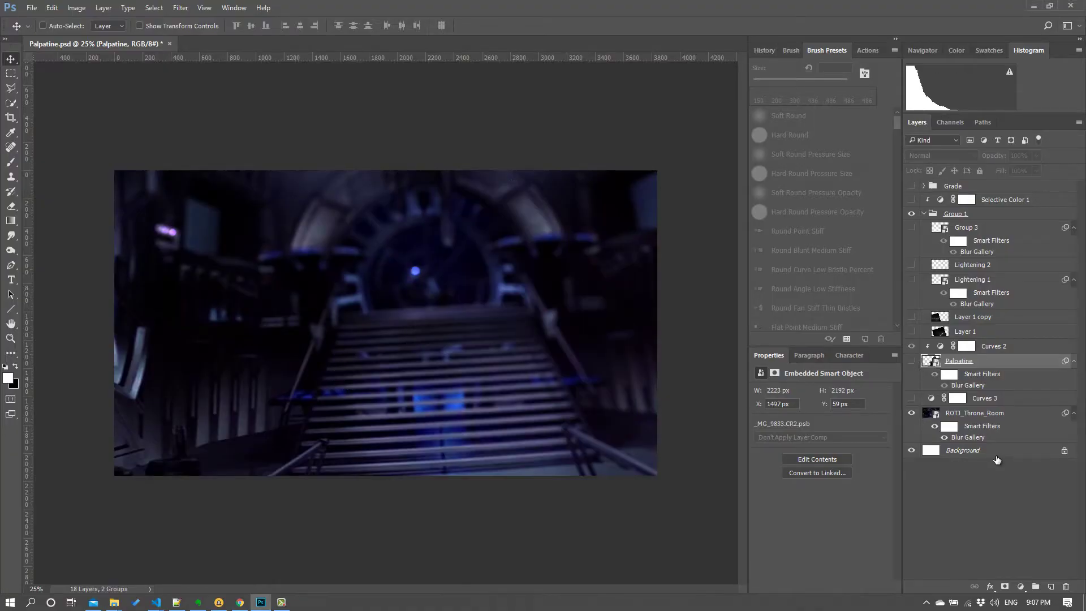
pyautogui.click(975, 418)
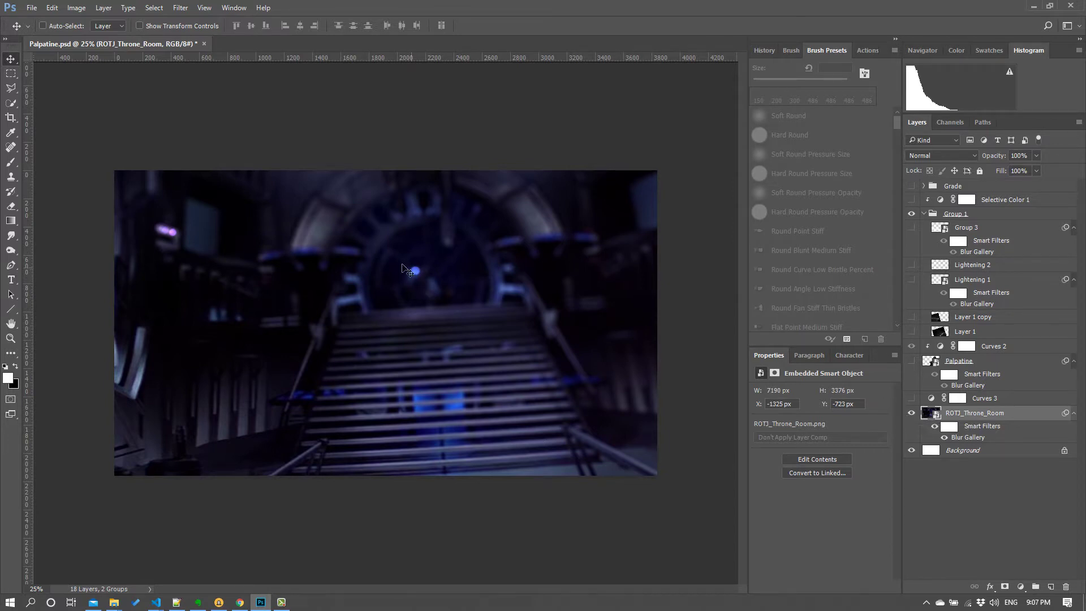
pyautogui.click(945, 438)
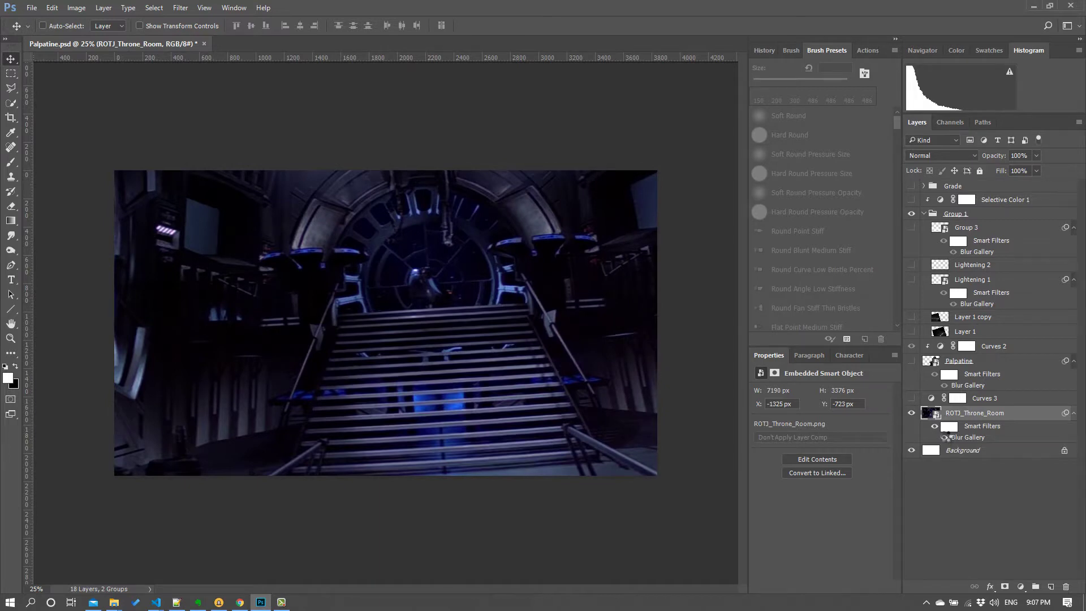
pyautogui.click(945, 438)
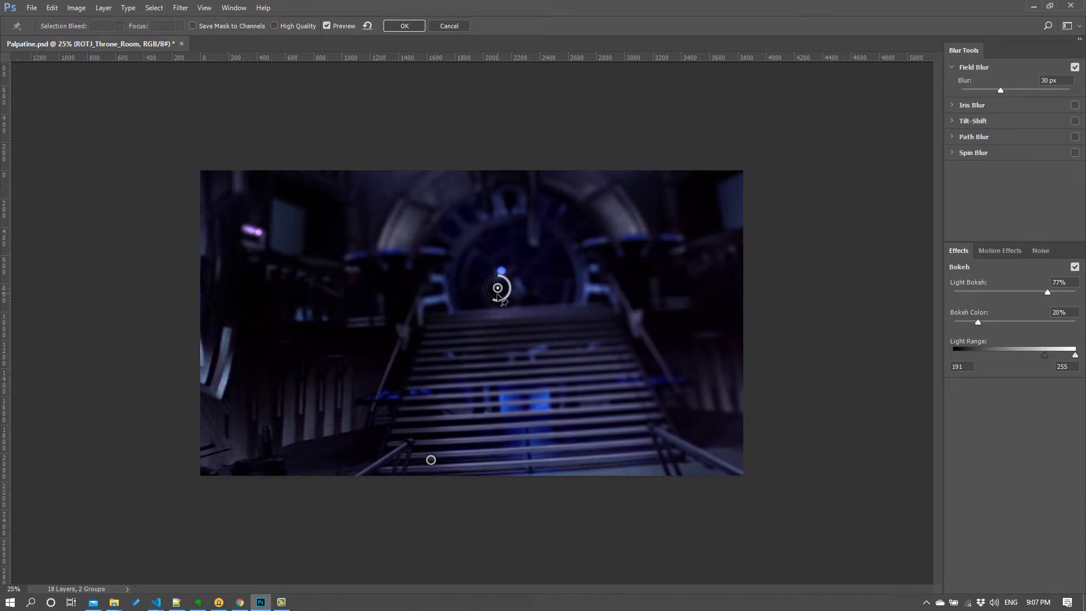
# - Inspect the Field Blur pins on the throne room background, cancel the filter editing, and show the Palpatine layer again
pyautogui.moveTo(501, 298)
pyautogui.mouseDown()
pyautogui.moveTo(499, 277)
pyautogui.moveTo(491, 299)
pyautogui.mouseUp()
pyautogui.click(431, 460)
pyautogui.click(446, 26)
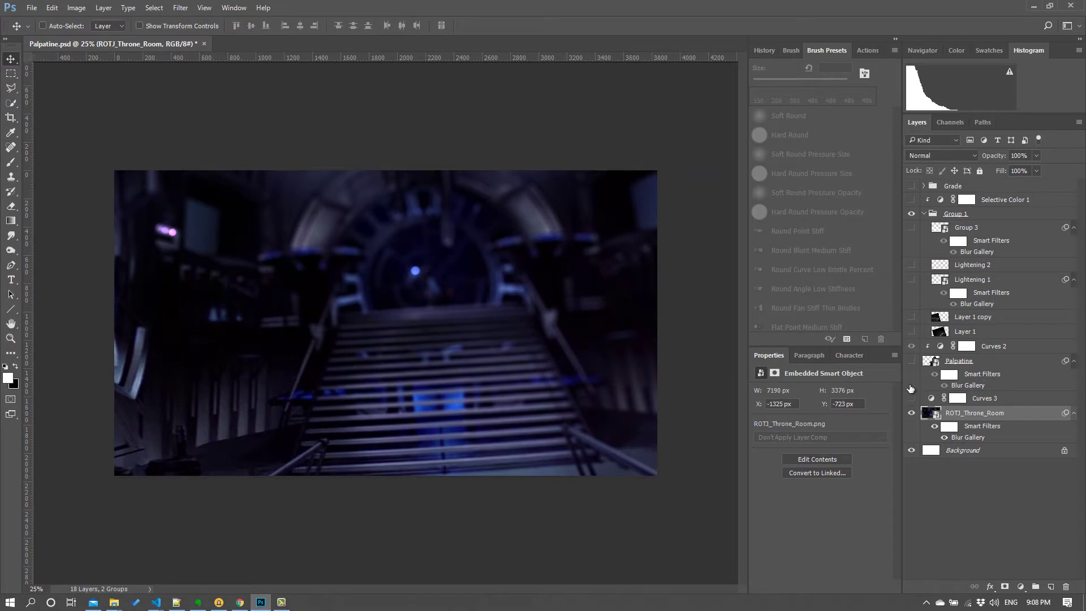
pyautogui.click(911, 362)
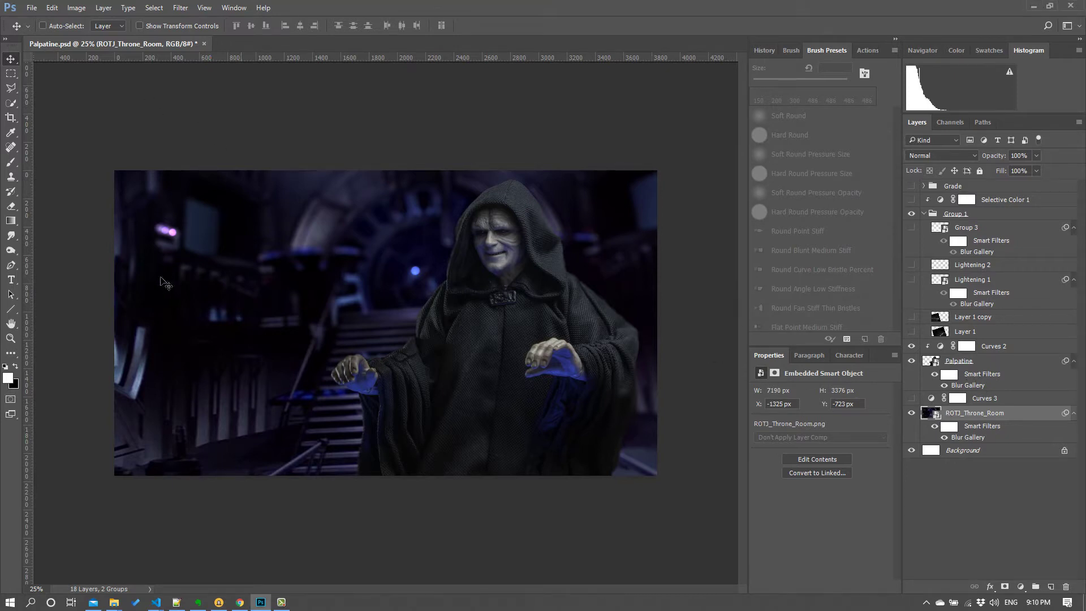
# - View the composite up close, then open the ROTJ_Throne_Room smart object's contents to examine the source image and close it
pyautogui.click(11, 338)
pyautogui.click(360, 295)
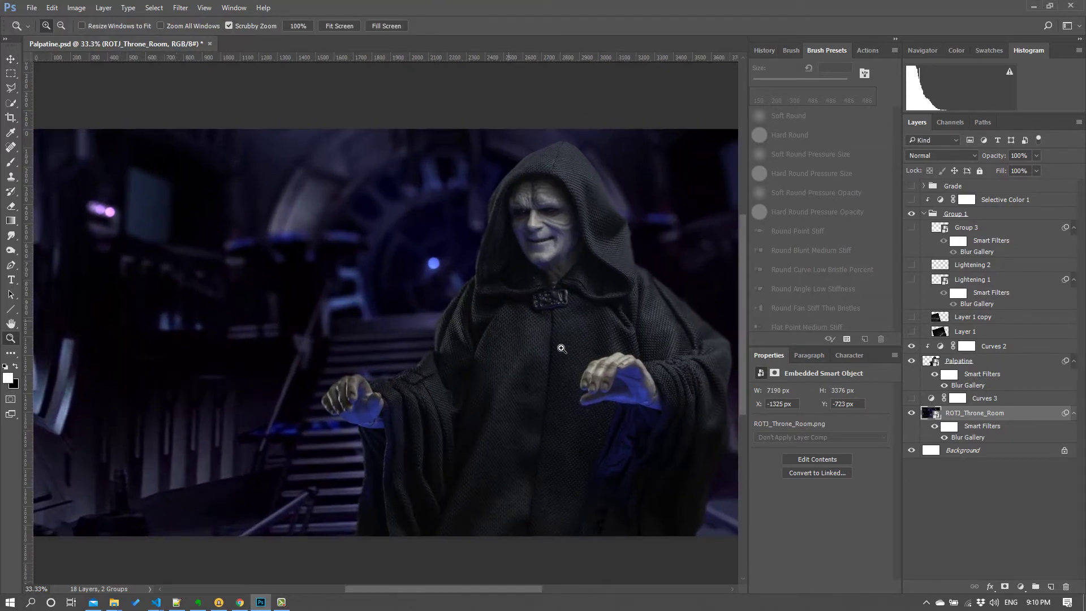
pyautogui.moveTo(517, 588); pyautogui.dragTo(559, 588)
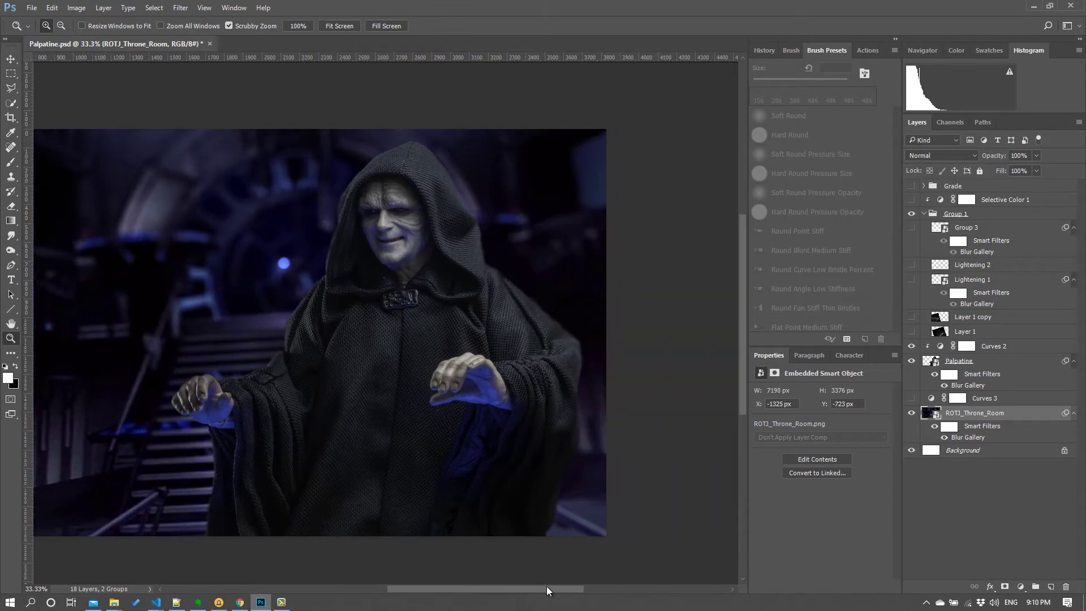
pyautogui.doubleClick(933, 412)
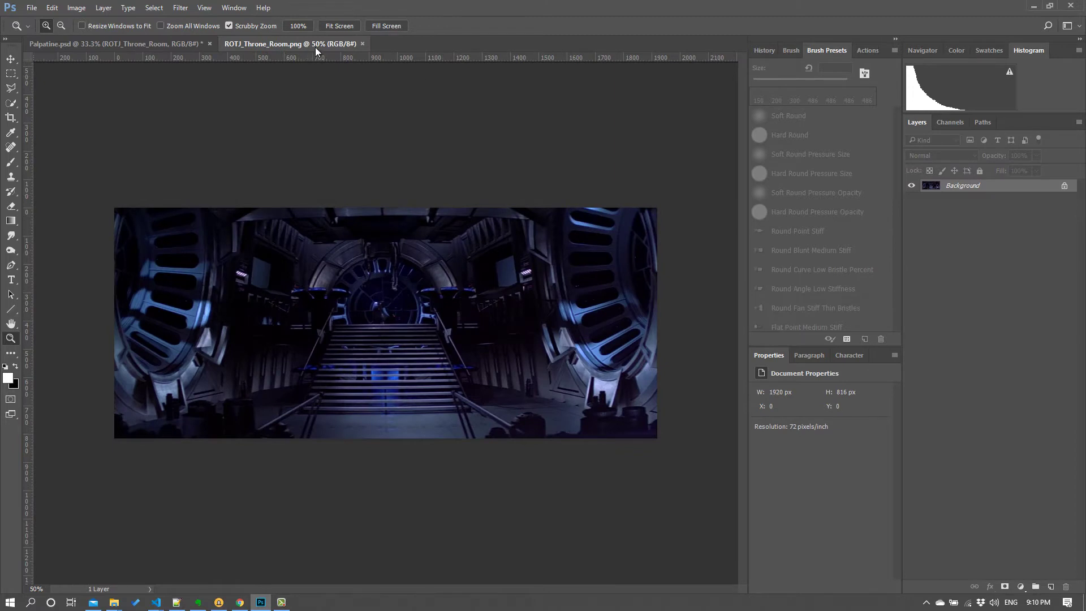
pyautogui.click(362, 44)
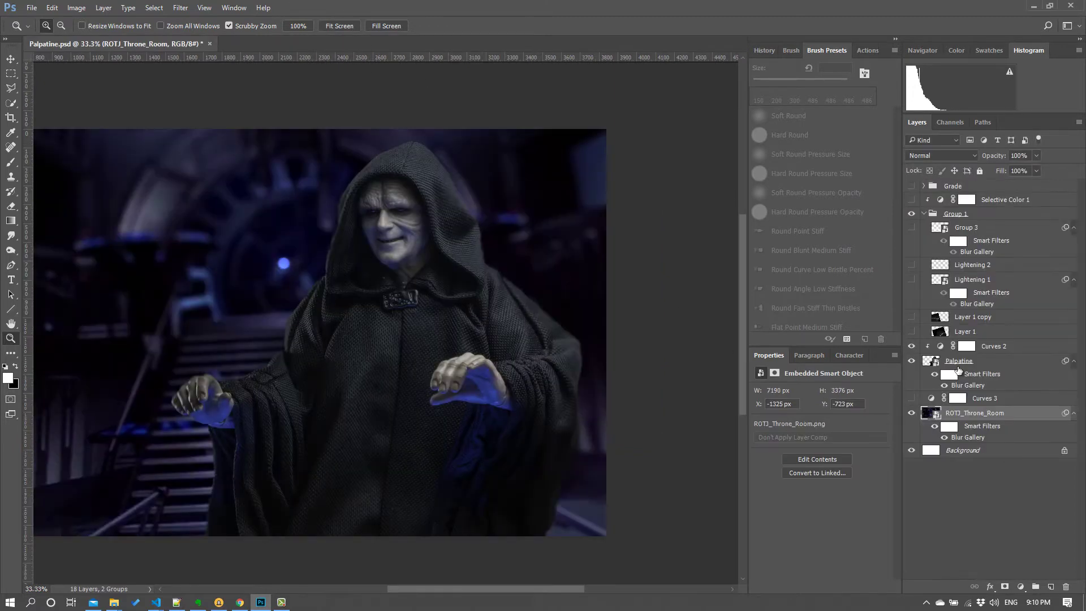
# - Open the Palpatine smart object's contents, examine the masked cutout's edges around the hood and robe, and close it
pyautogui.doubleClick(924, 362)
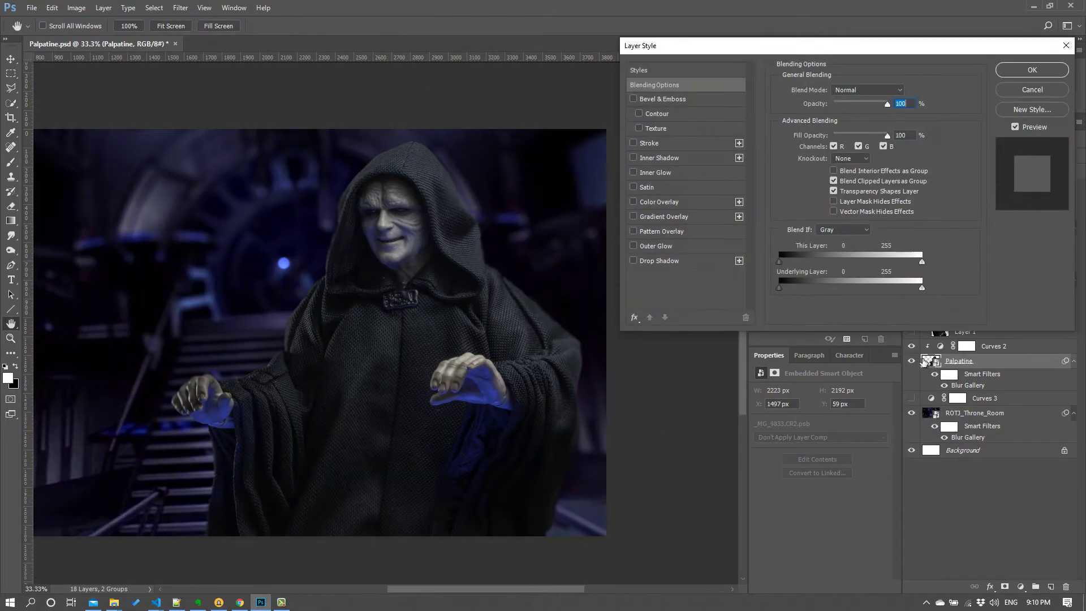
pyautogui.click(1027, 90)
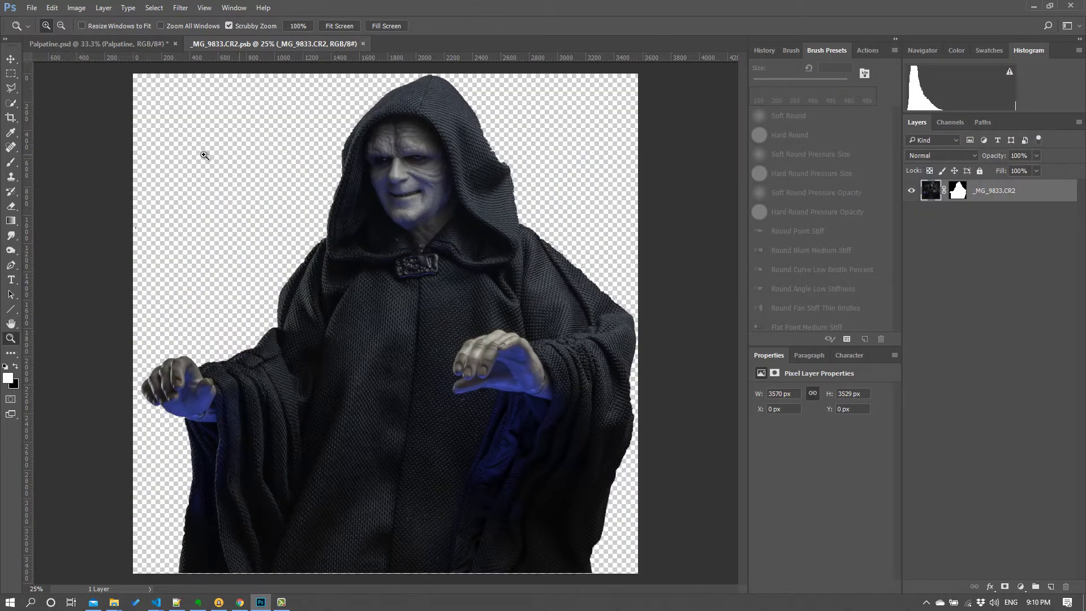
pyautogui.click(532, 191)
pyautogui.click(592, 274)
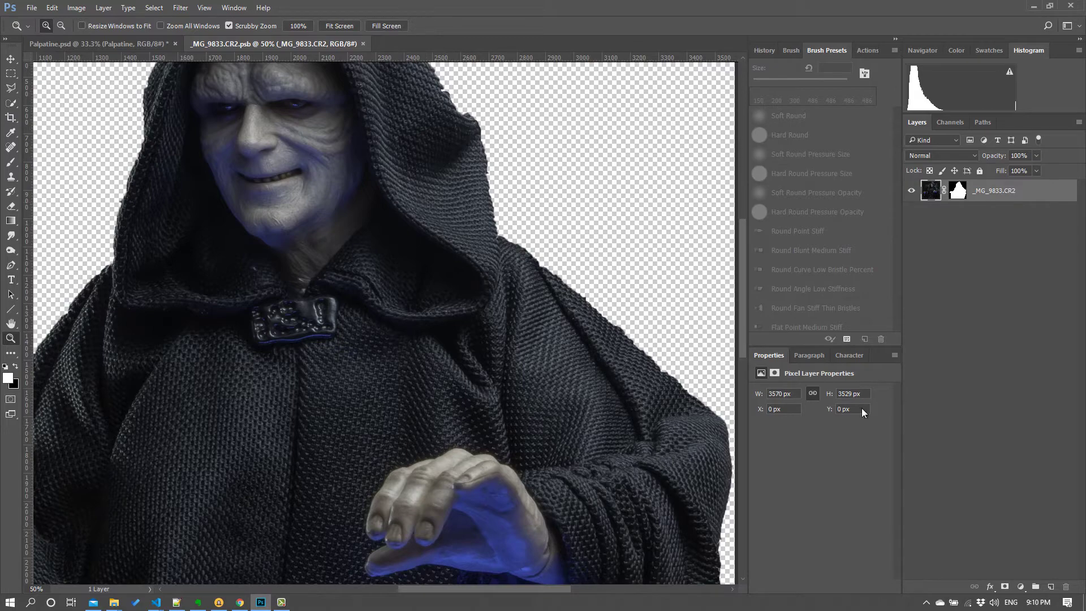
pyautogui.moveTo(743, 329)
pyautogui.mouseDown()
pyautogui.moveTo(740, 292)
pyautogui.moveTo(739, 322)
pyautogui.mouseUp()
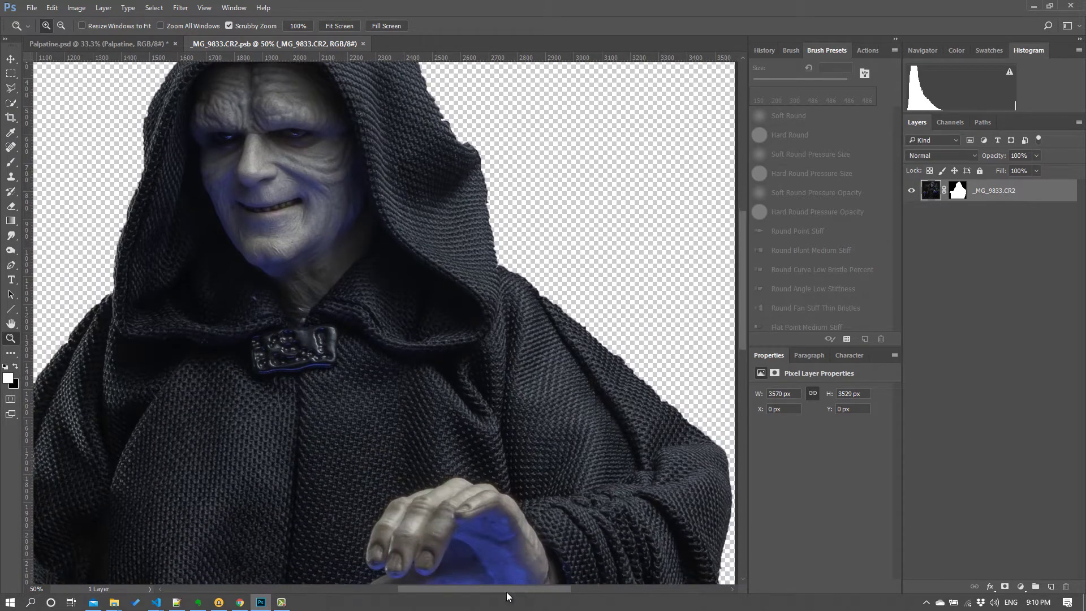
pyautogui.moveTo(507, 592); pyautogui.dragTo(467, 592)
pyautogui.moveTo(741, 296); pyautogui.dragTo(742, 283)
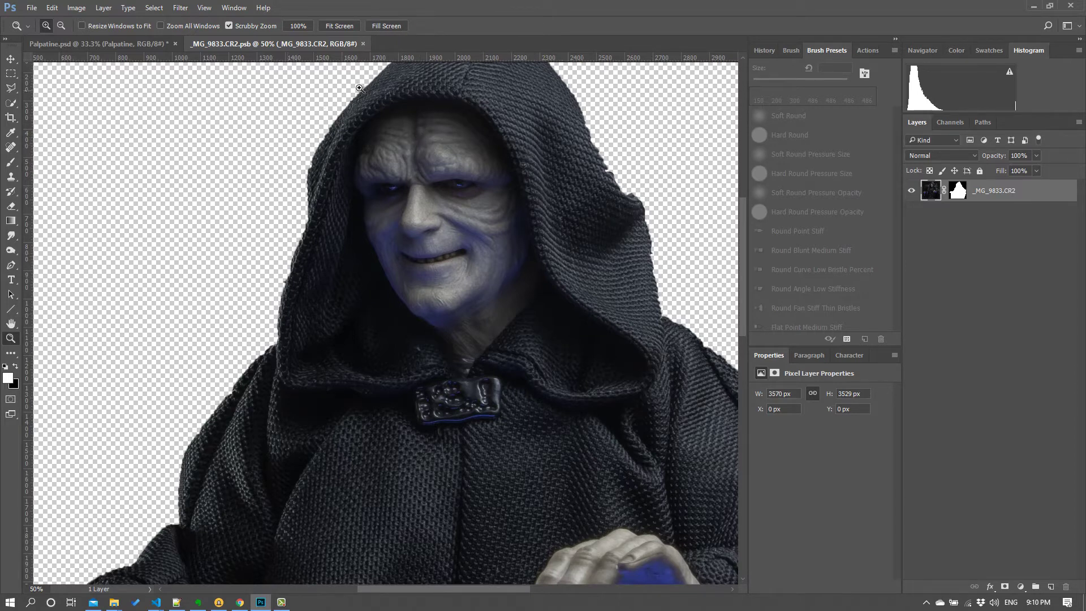
pyautogui.click(363, 44)
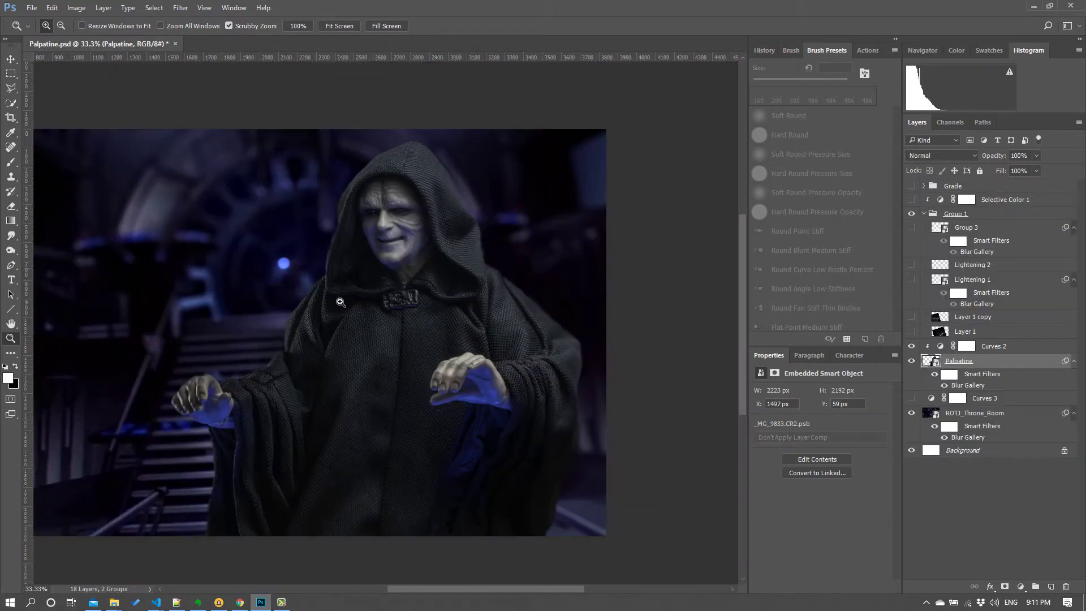
# - Open the Palpatine layer's Blur Gallery filter and examine the Field Blur amounts on the face, robe, hood and surrounding pins
pyautogui.click(318, 295)
pyautogui.click(266, 275)
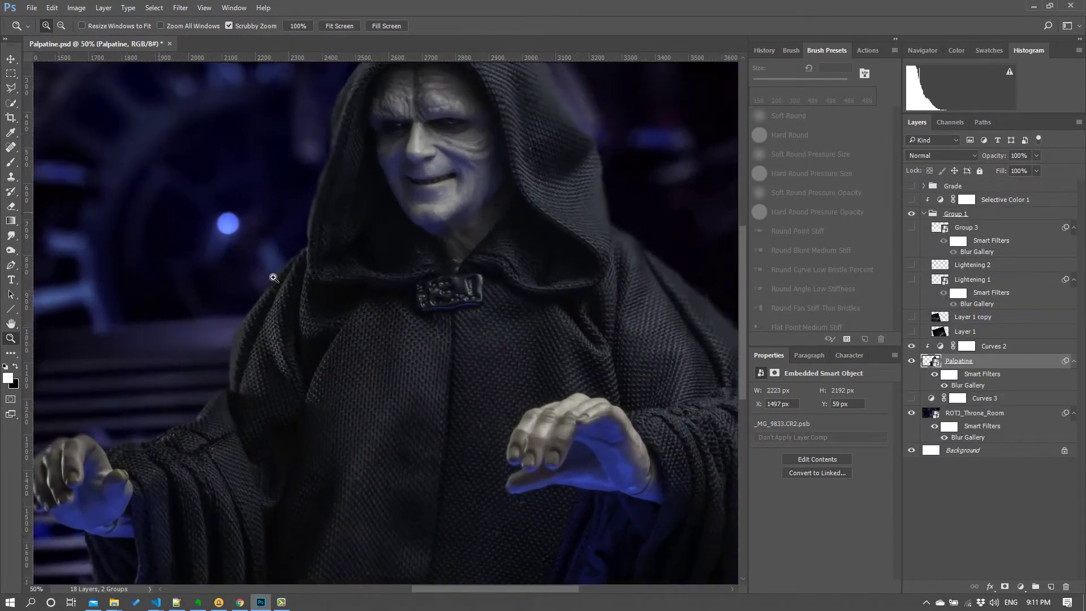
pyautogui.click(10, 59)
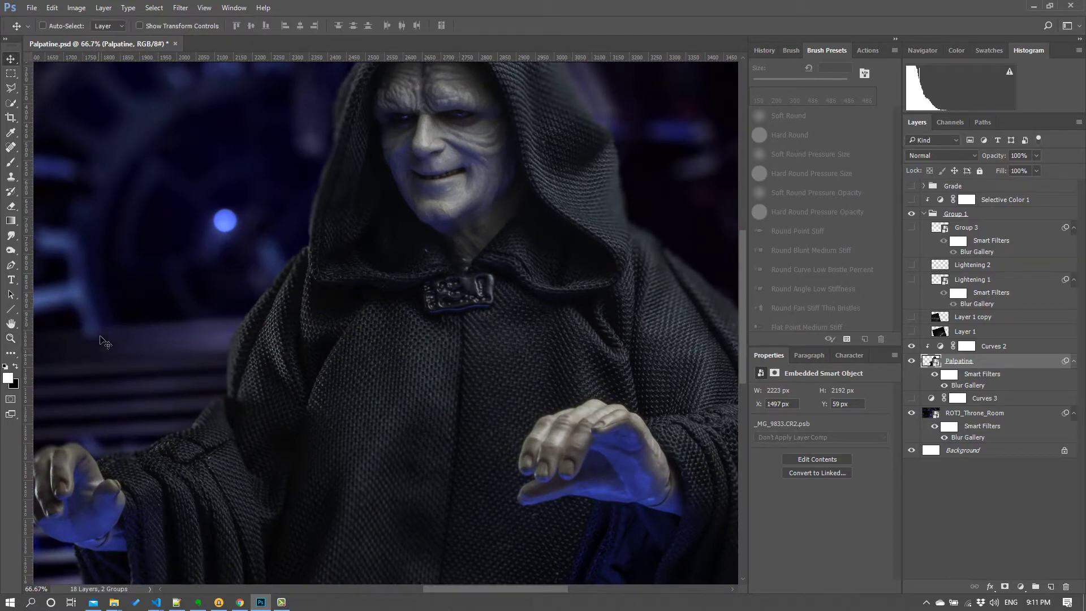
pyautogui.doubleClick(968, 385)
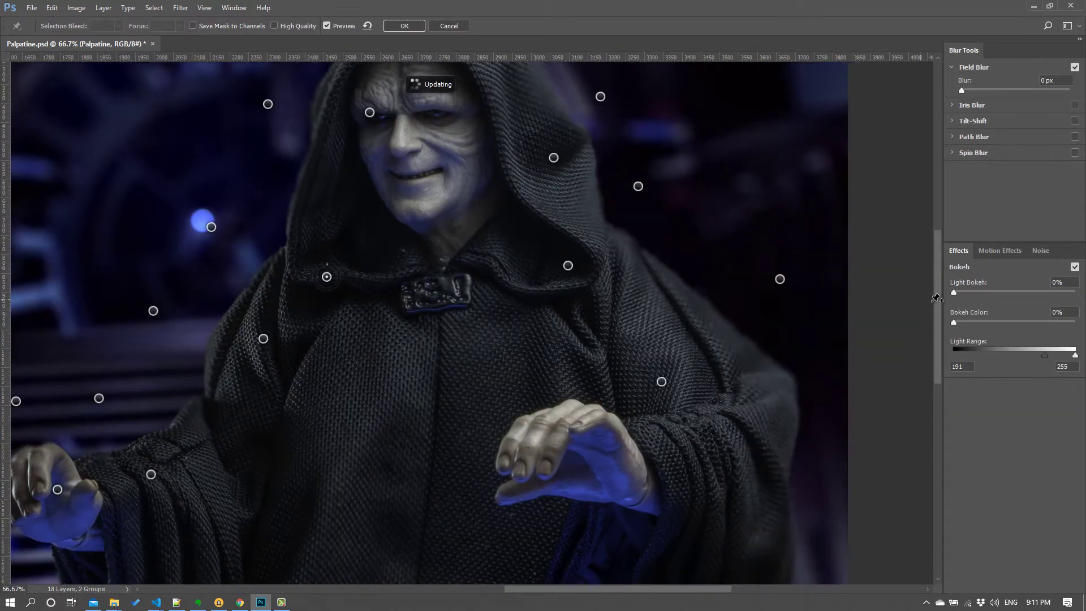
pyautogui.moveTo(938, 298); pyautogui.dragTo(938, 268)
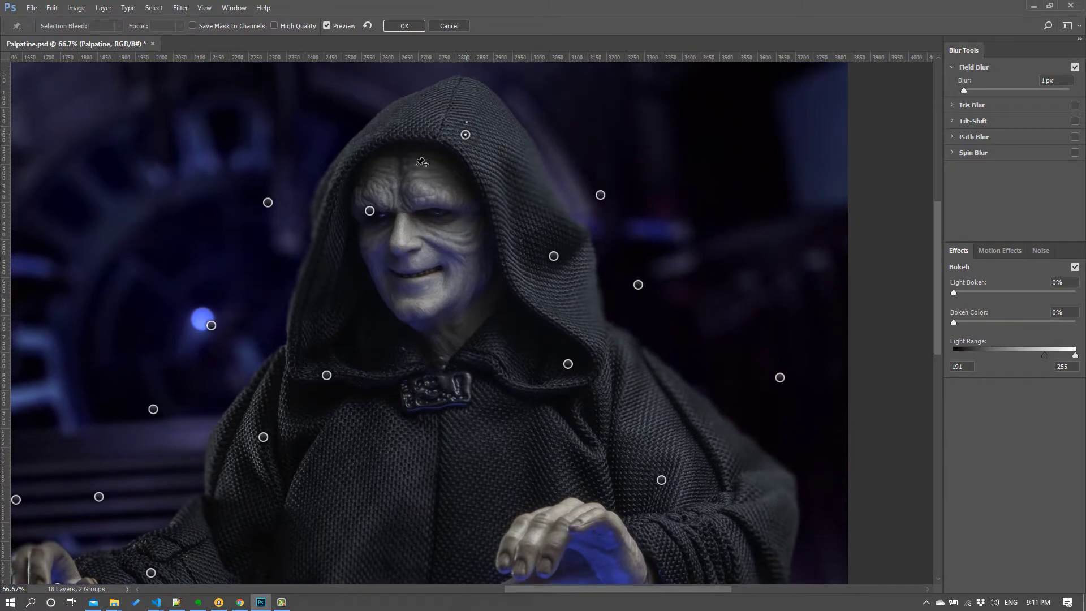
pyautogui.click(369, 211)
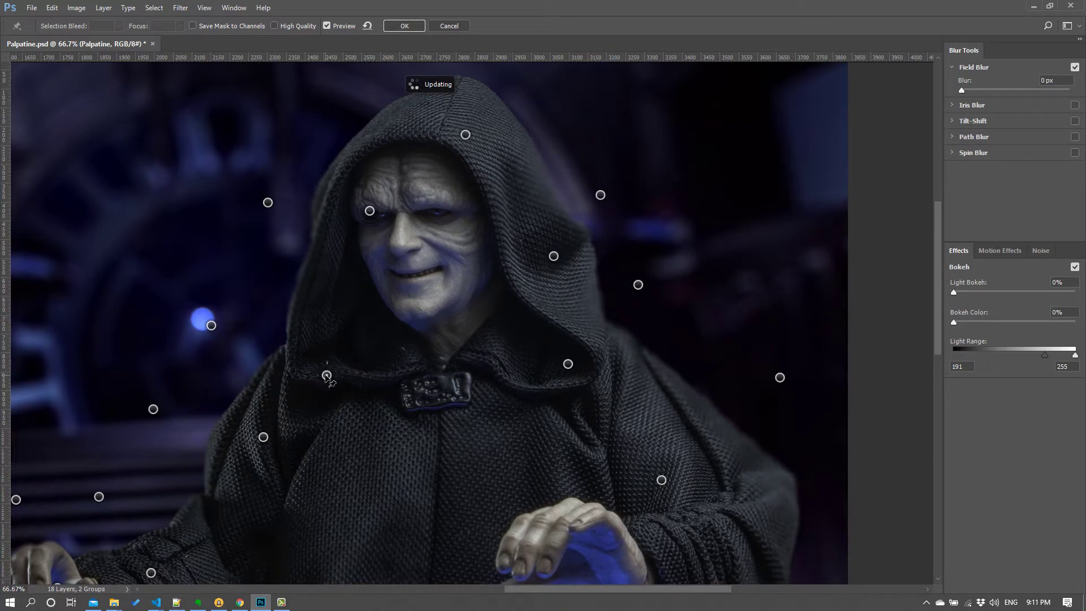
pyautogui.click(264, 438)
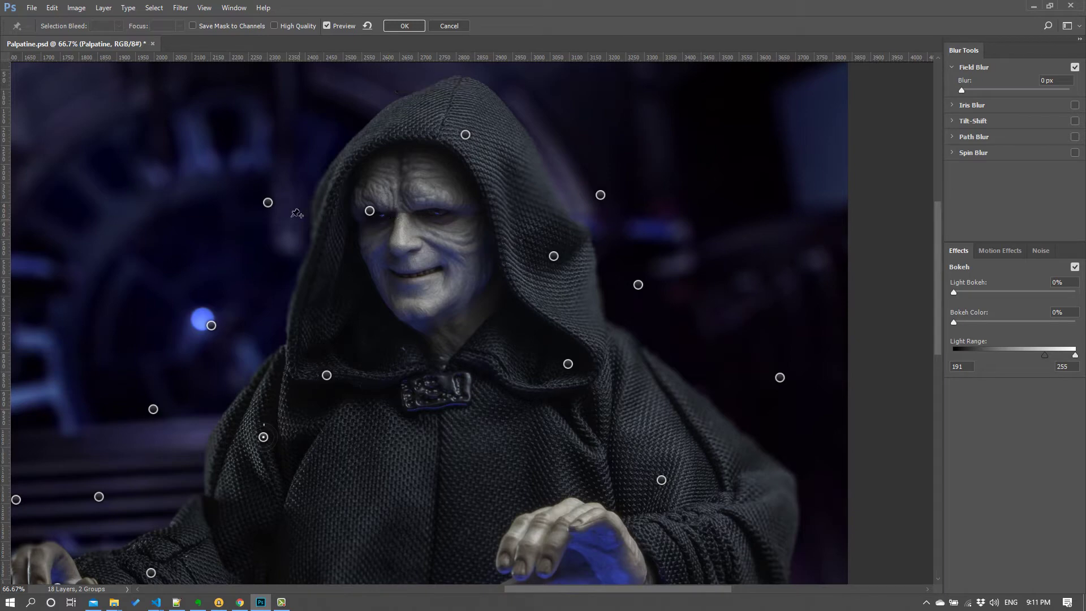
pyautogui.click(268, 203)
pyautogui.click(211, 325)
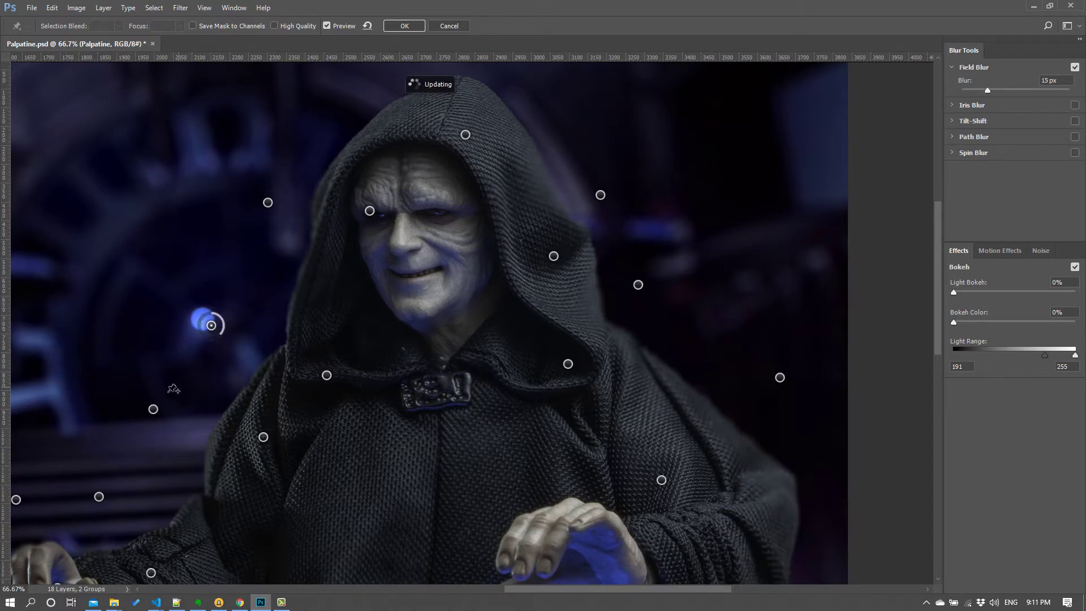
pyautogui.click(153, 409)
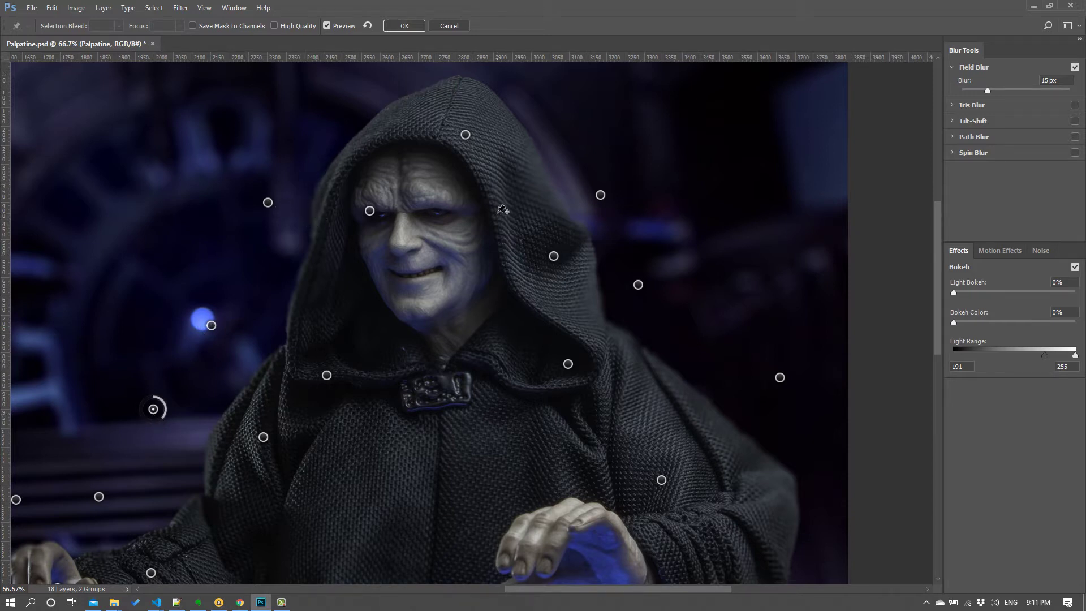
pyautogui.click(554, 256)
# - Move the upper hood's Field Blur pin down toward the side of the hood and apply the filter
pyautogui.moveTo(469, 136); pyautogui.dragTo(496, 162)
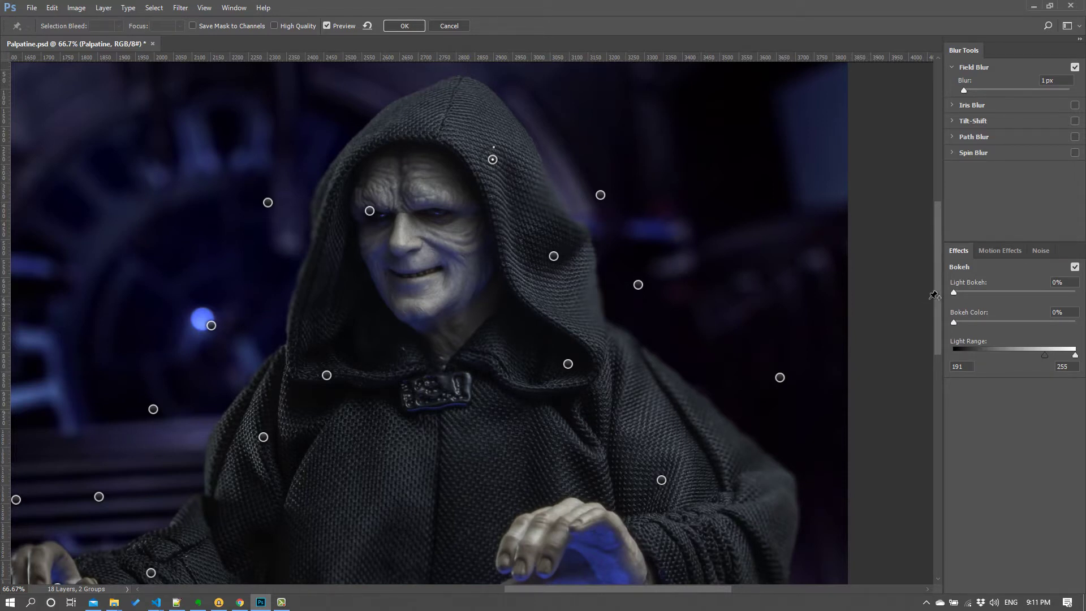
pyautogui.moveTo(936, 297); pyautogui.dragTo(939, 321)
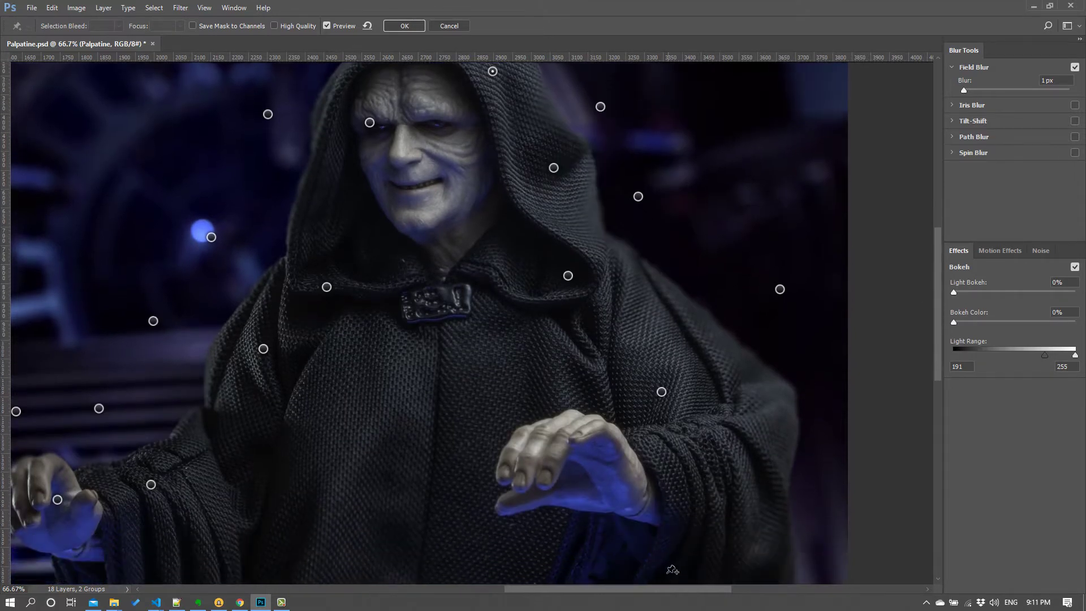
pyautogui.moveTo(667, 592); pyautogui.dragTo(630, 592)
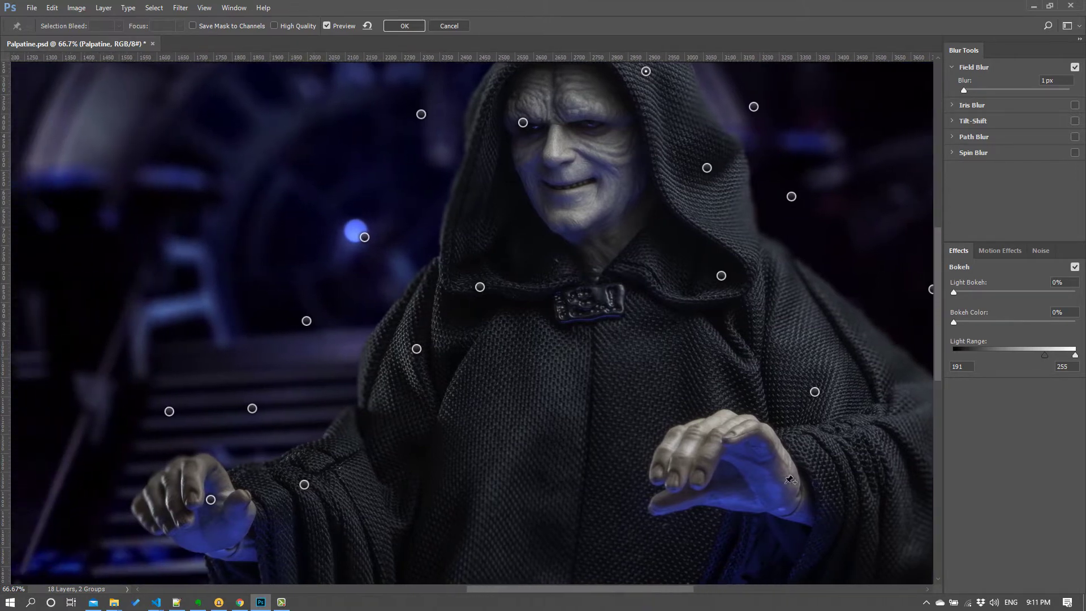
pyautogui.moveTo(938, 327); pyautogui.dragTo(941, 305)
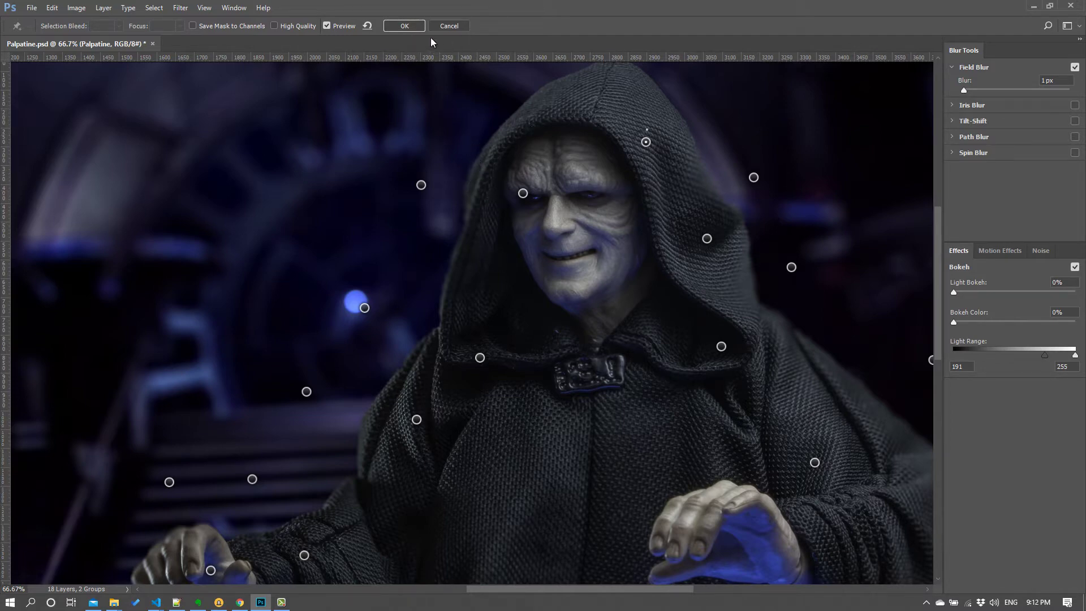
pyautogui.click(405, 27)
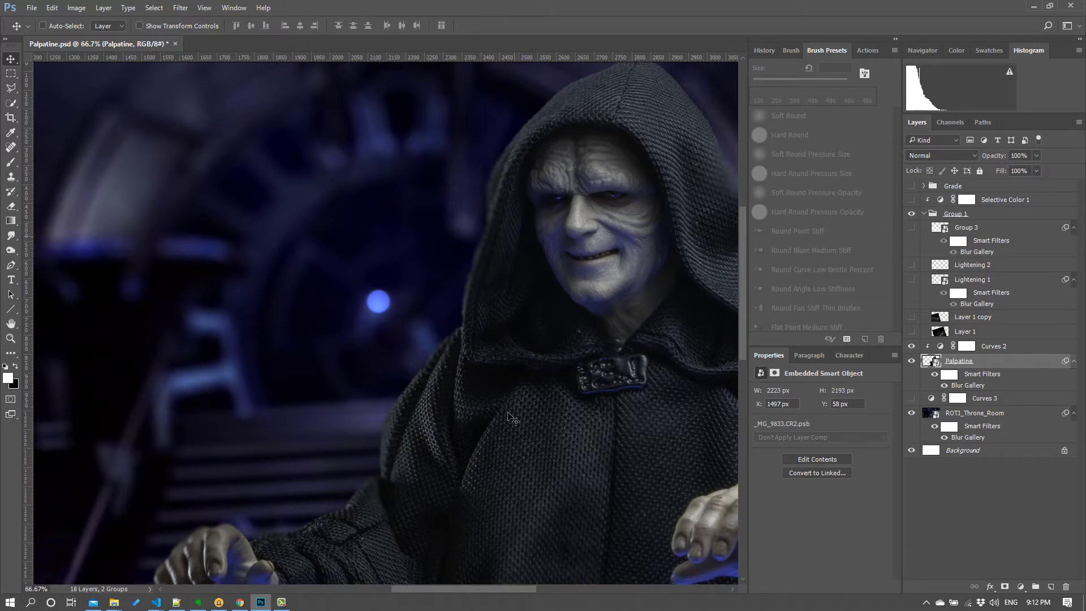
# - Review the blurred Palpatine figure against the throne room and display the Curves 3 adjustment layer's curve
pyautogui.moveTo(503, 590); pyautogui.dragTo(503, 591)
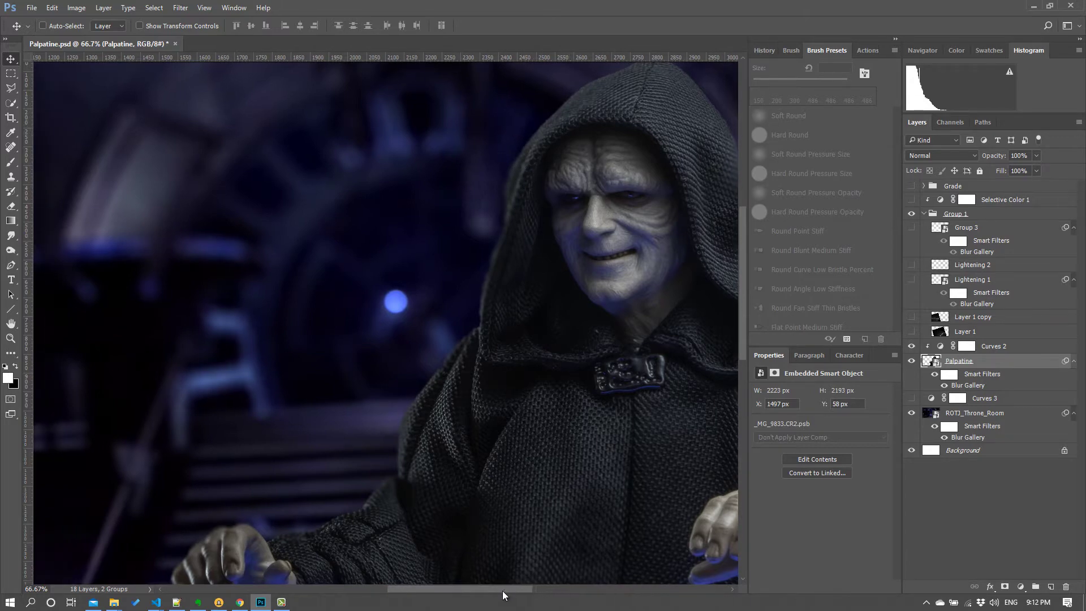
pyautogui.hotkey('ctrl', '-')
pyautogui.hotkey('ctrl', '-')
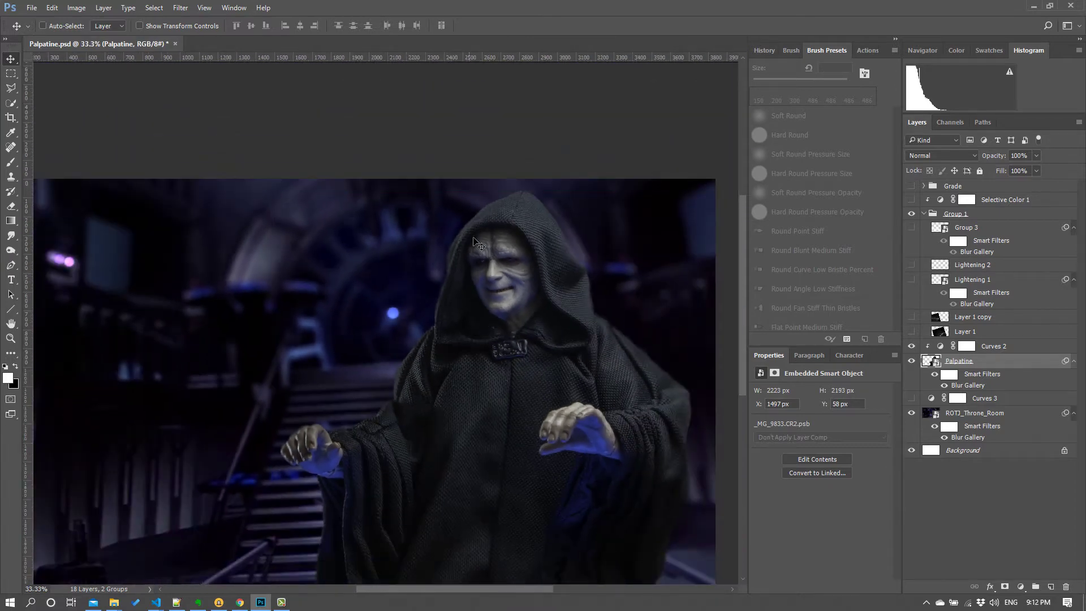
pyautogui.moveTo(493, 588); pyautogui.dragTo(477, 590)
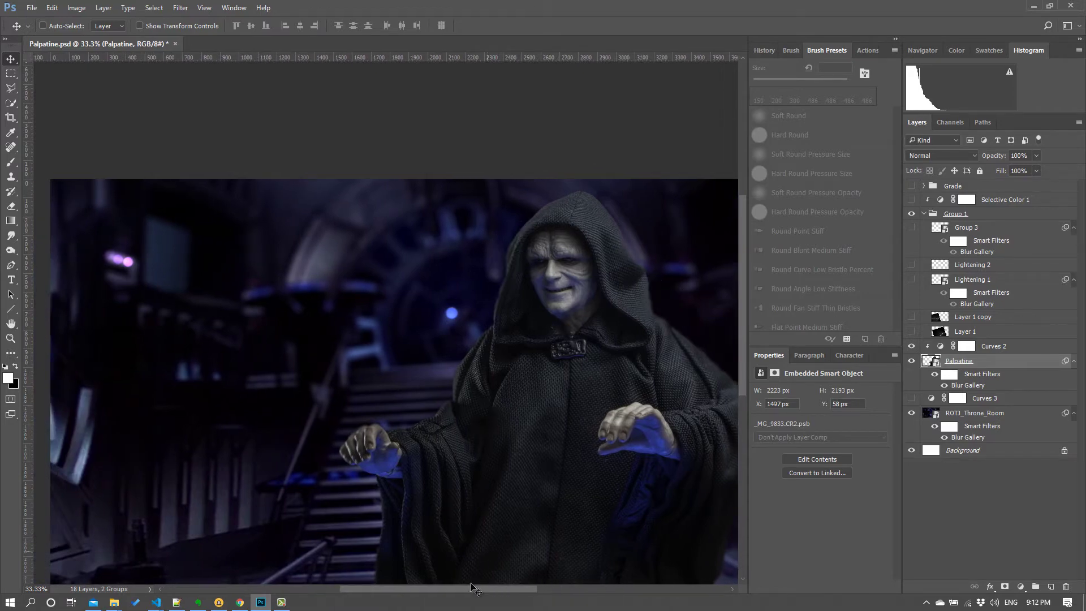
pyautogui.moveTo(473, 590); pyautogui.dragTo(467, 589)
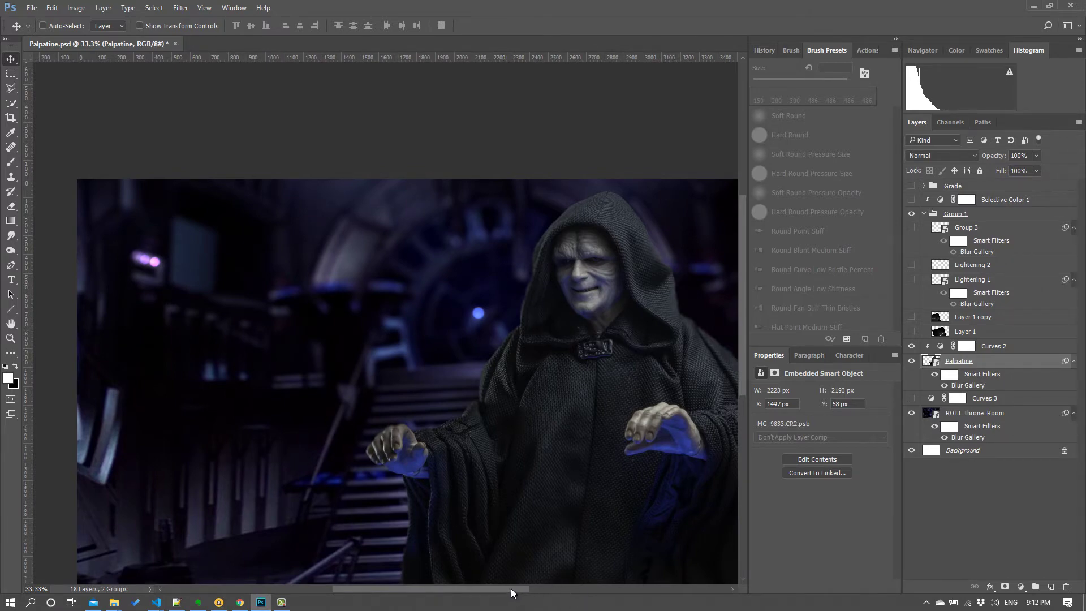
pyautogui.moveTo(511, 588); pyautogui.dragTo(521, 586)
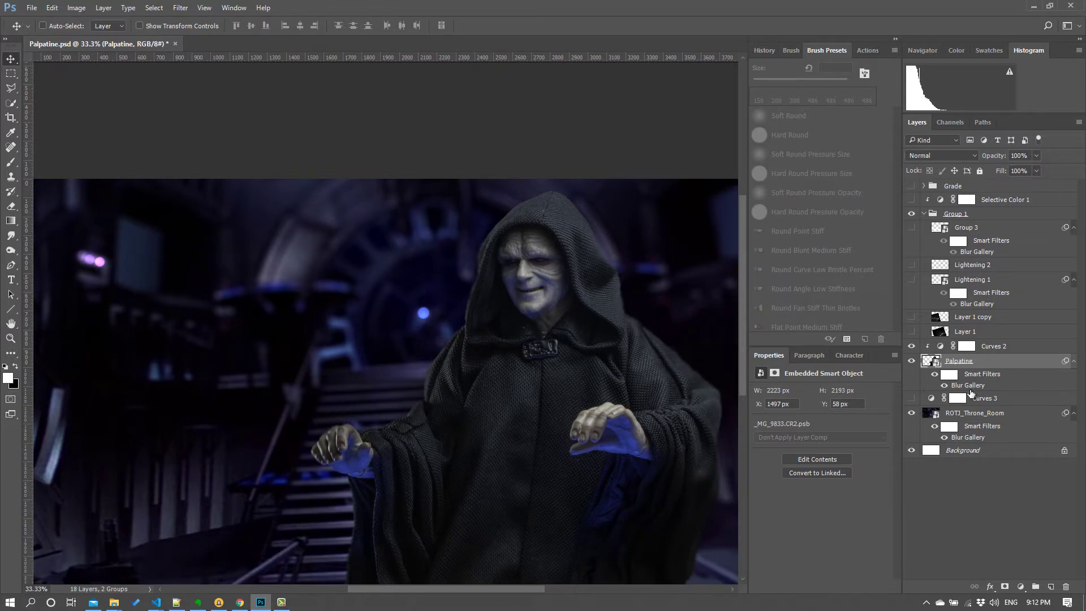
pyautogui.click(990, 398)
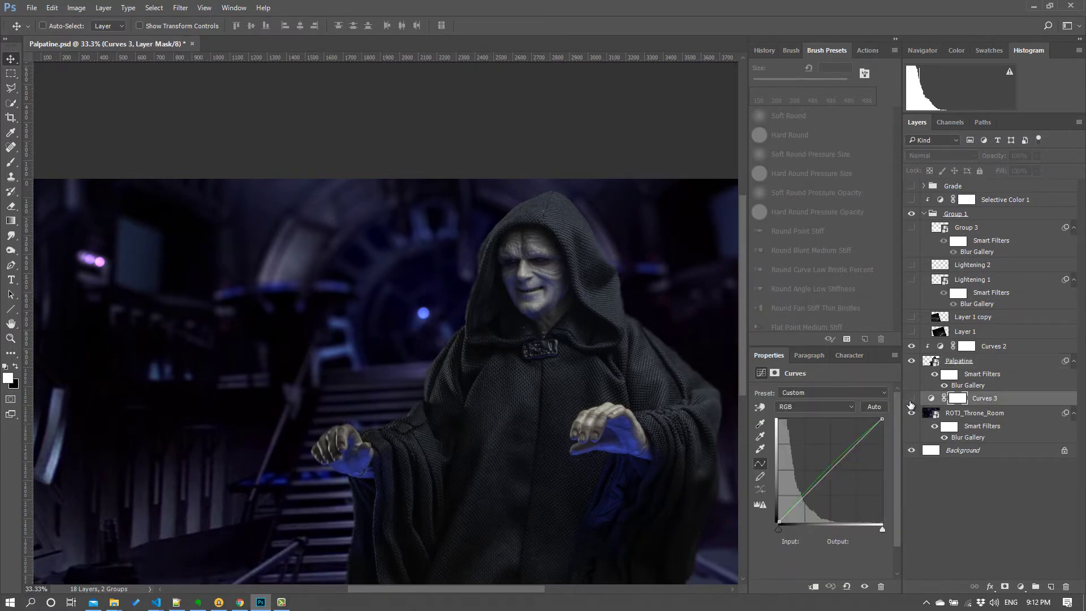
# - Preview the Enhance Per Channel Contrast algorithm in the auto color correction options of Curves 3 and cancel
pyautogui.keyDown('alt'); pyautogui.click(875, 406); pyautogui.keyUp('alt')
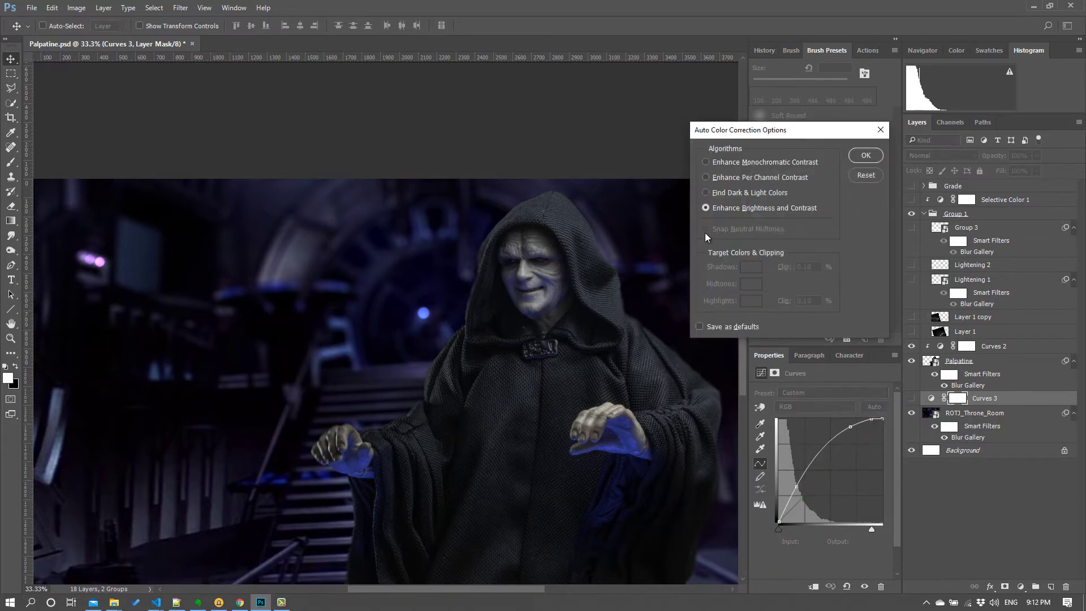
pyautogui.click(707, 177)
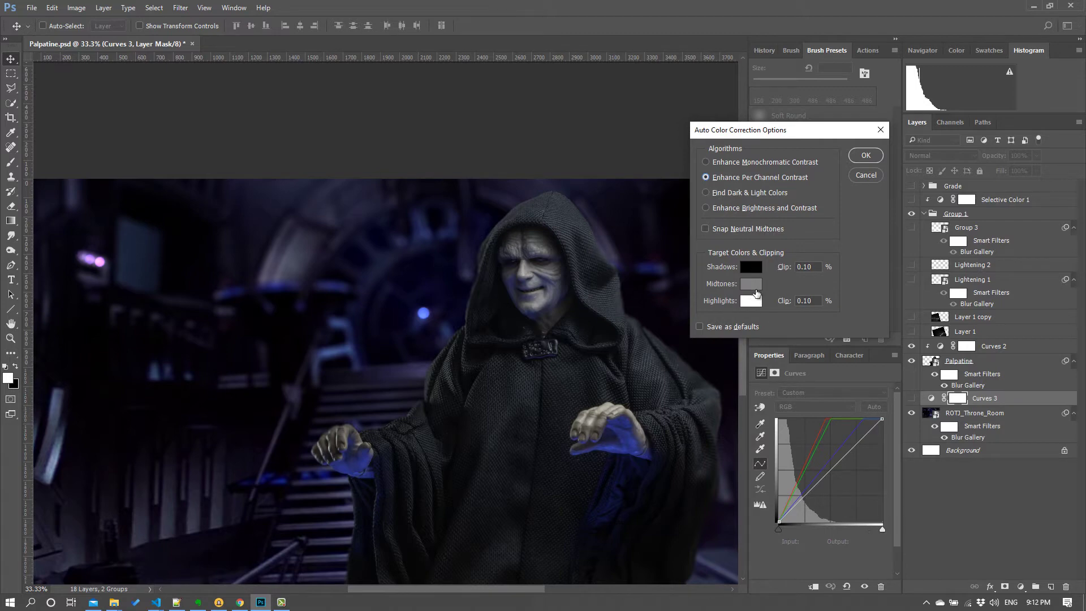
pyautogui.click(865, 174)
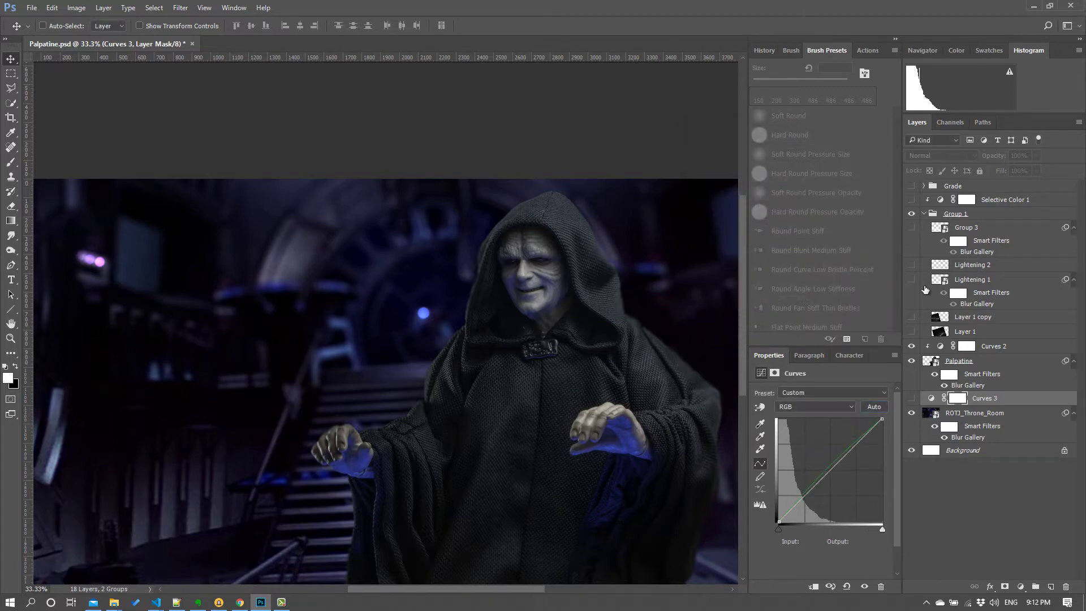
# - Make the Curves 3 adjustment and the Grade group visible, with the group expanded and its Curves 1 adjustment displayed
pyautogui.click(911, 401)
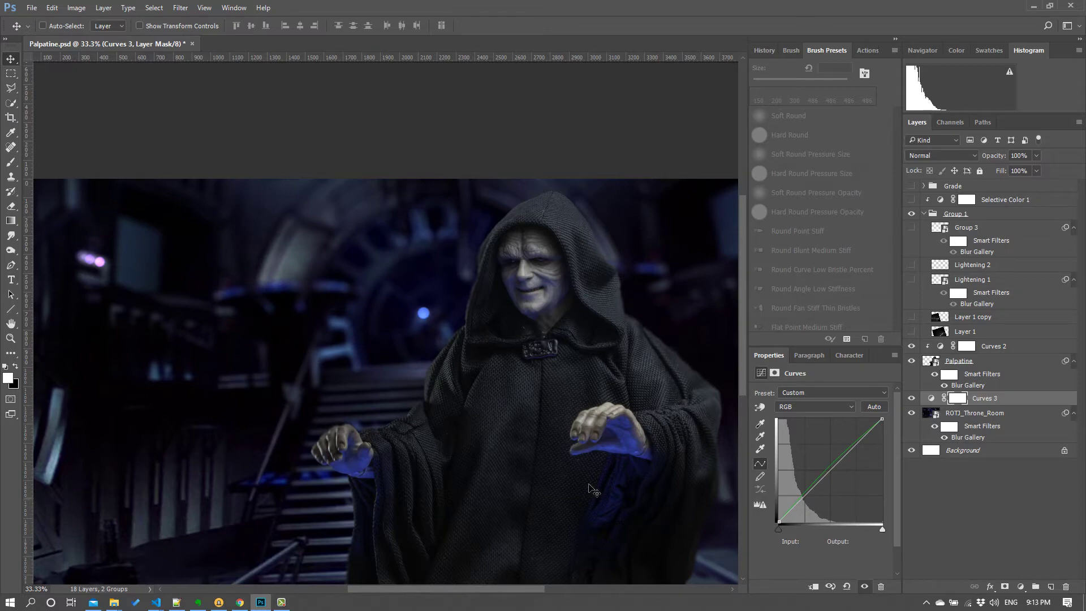
pyautogui.moveTo(502, 589); pyautogui.dragTo(493, 589)
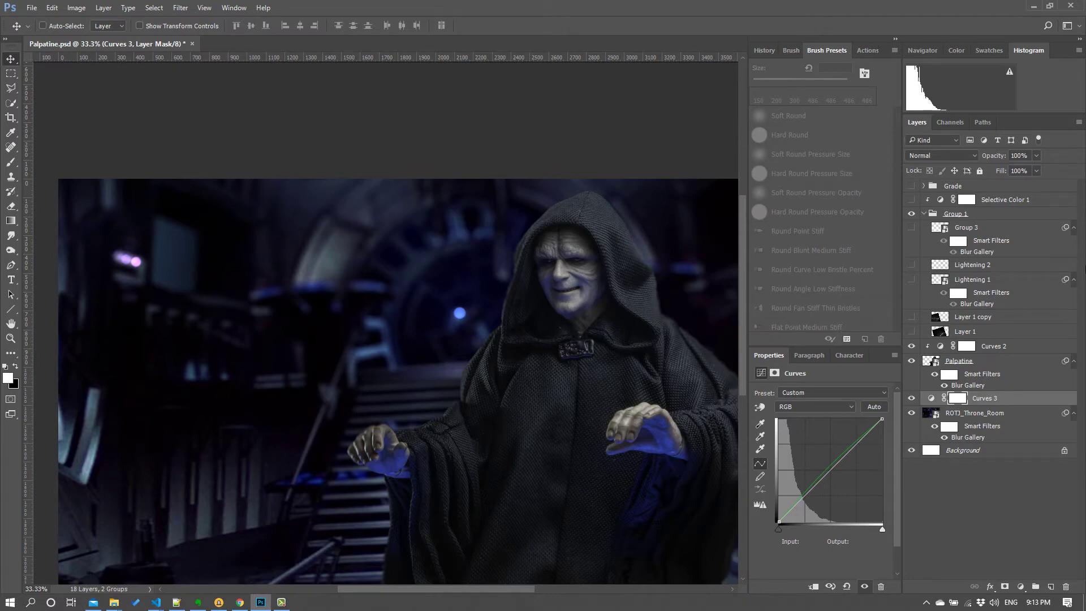
pyautogui.click(924, 187)
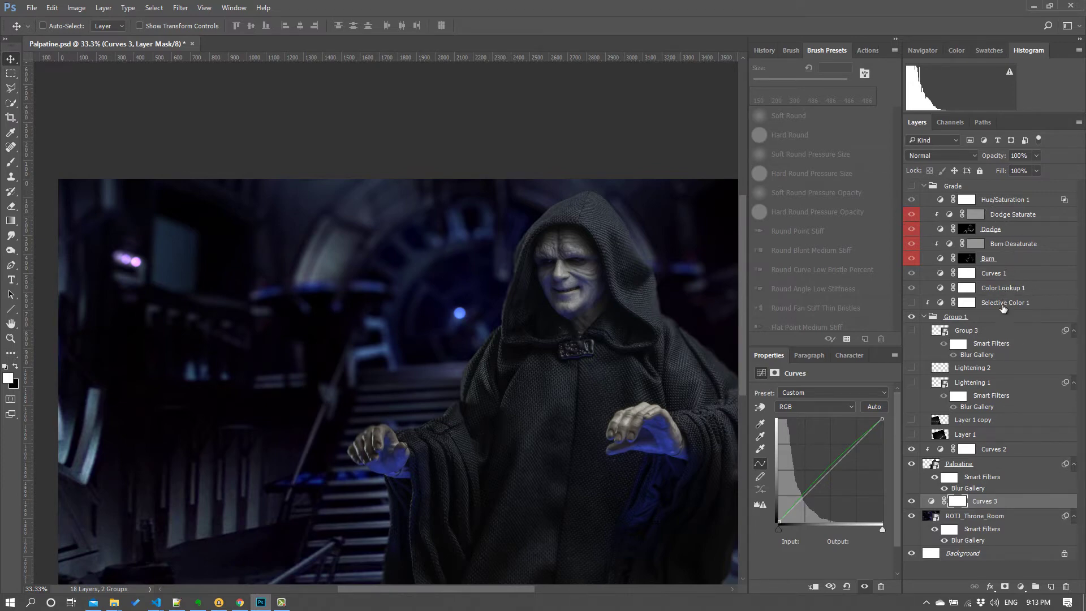
pyautogui.click(1012, 274)
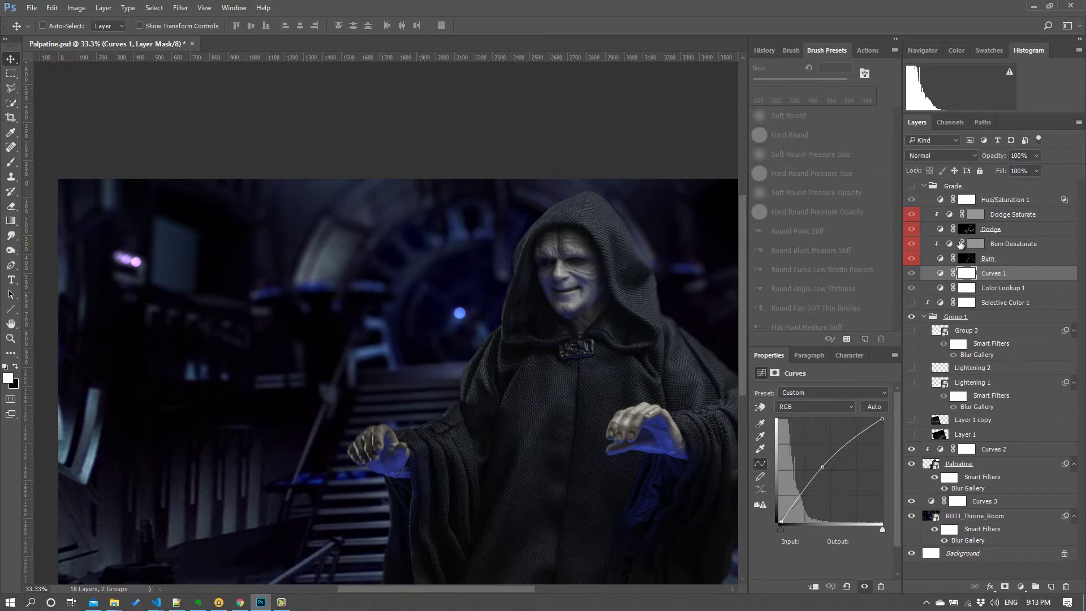
pyautogui.click(911, 186)
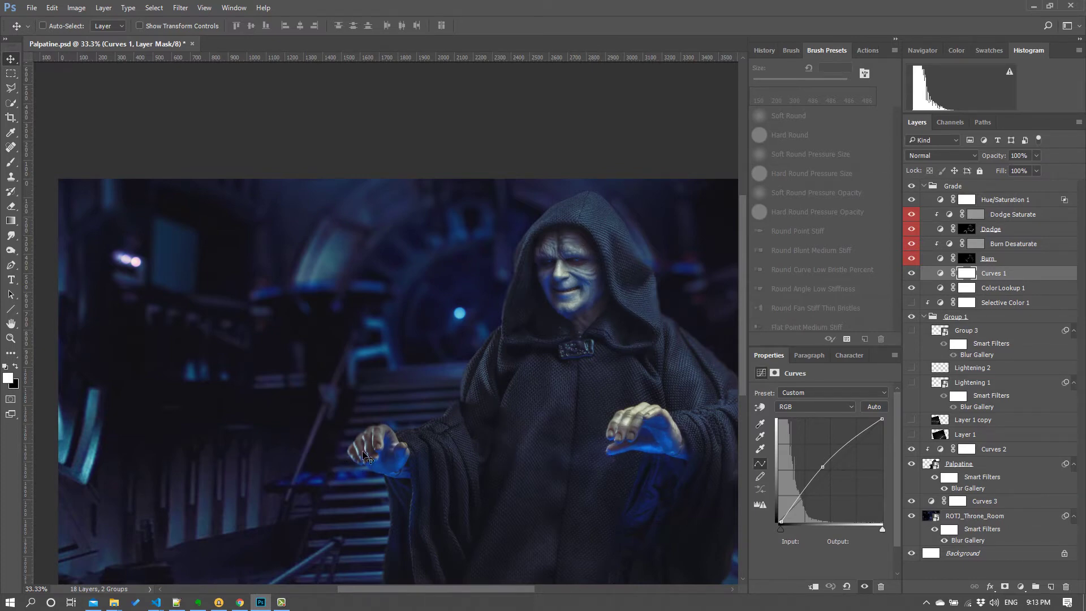
# - Compare the graded image with and without the Hue/Saturation 1 adjustment, leaving the adjustment on
pyautogui.click(912, 200)
pyautogui.click(912, 201)
pyautogui.moveTo(753, 322); pyautogui.dragTo(764, 321)
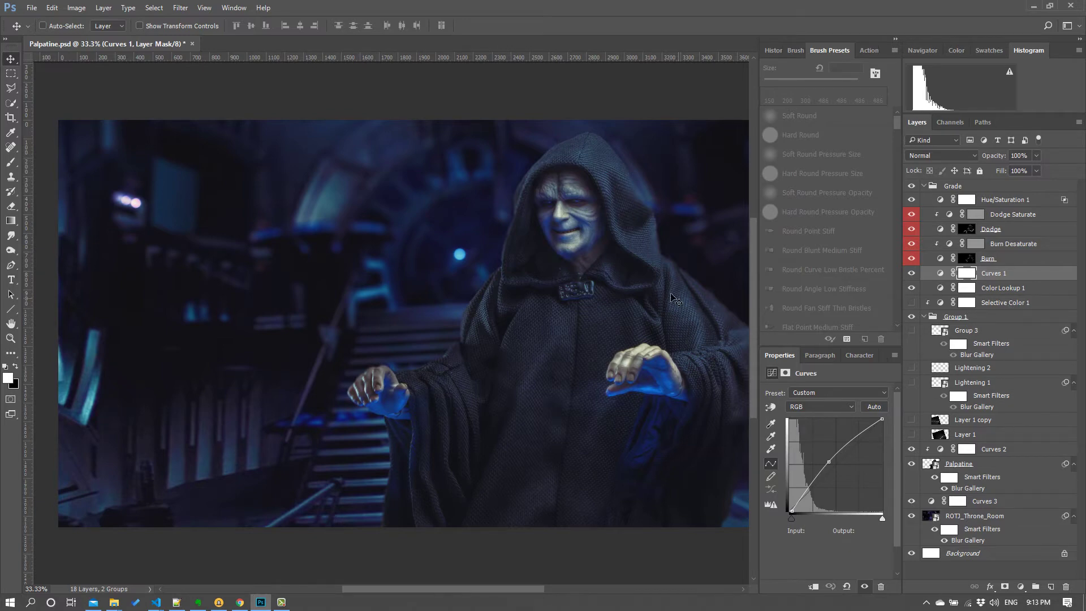
pyautogui.moveTo(500, 588); pyautogui.dragTo(511, 589)
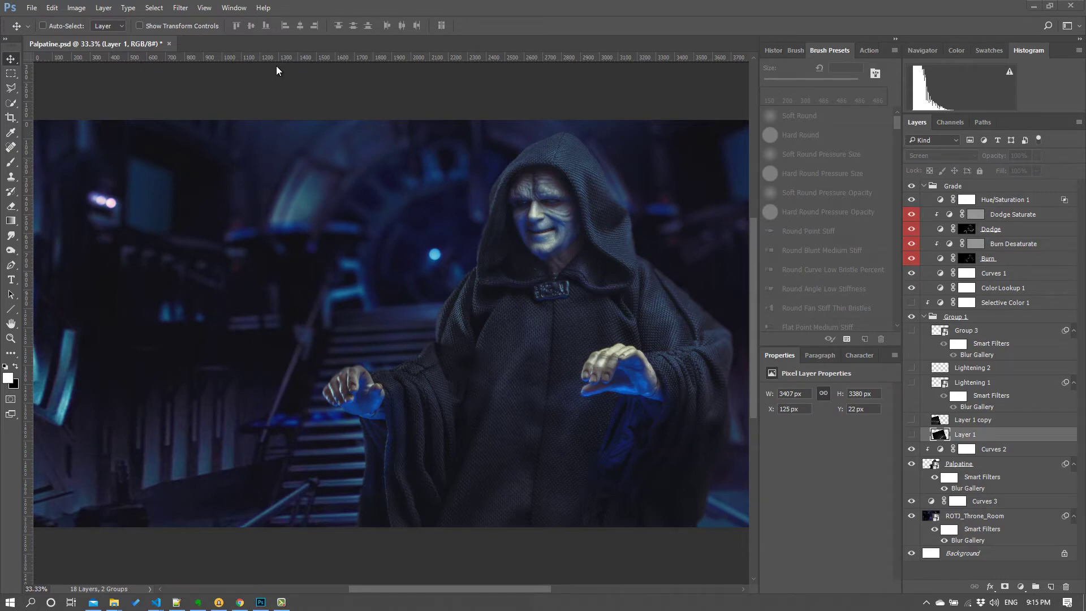
# - Select the Layer 1 copy lightning layer and make it visible
pyautogui.click(181, 8)
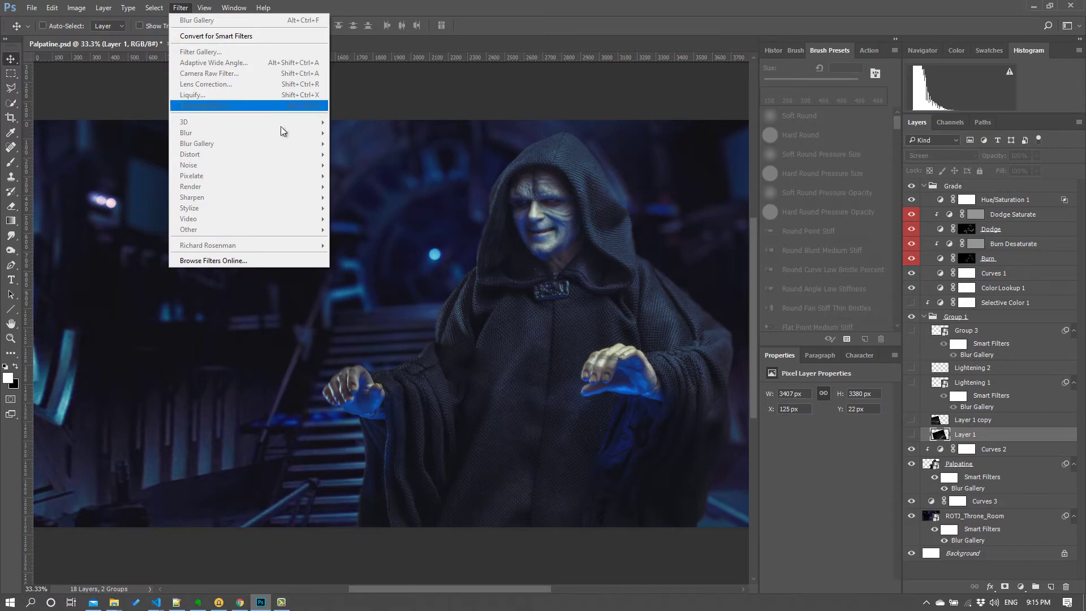
pyautogui.click(608, 41)
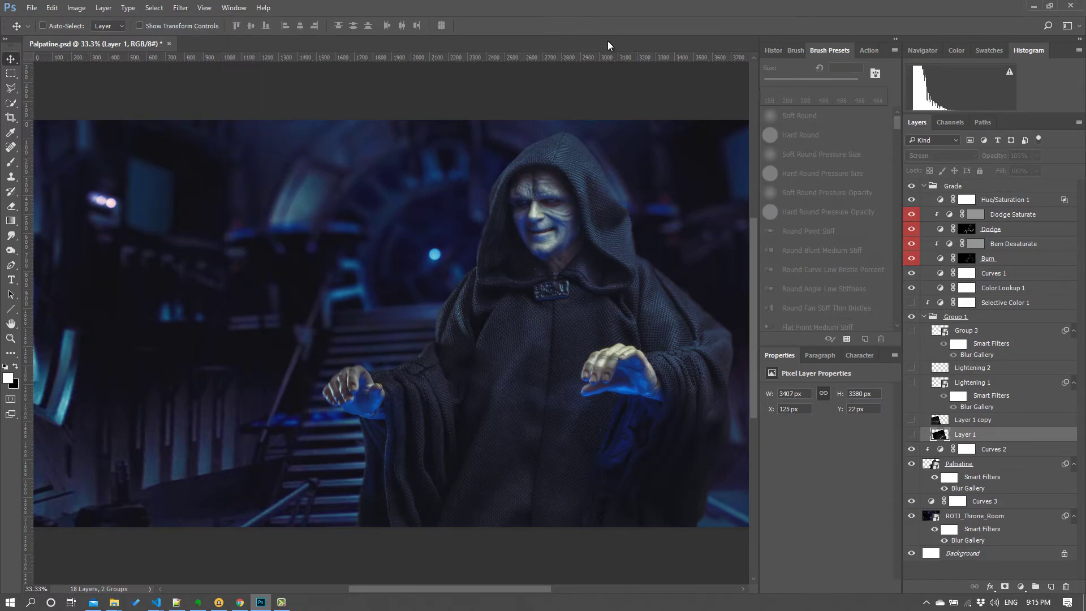
pyautogui.click(987, 420)
pyautogui.click(911, 421)
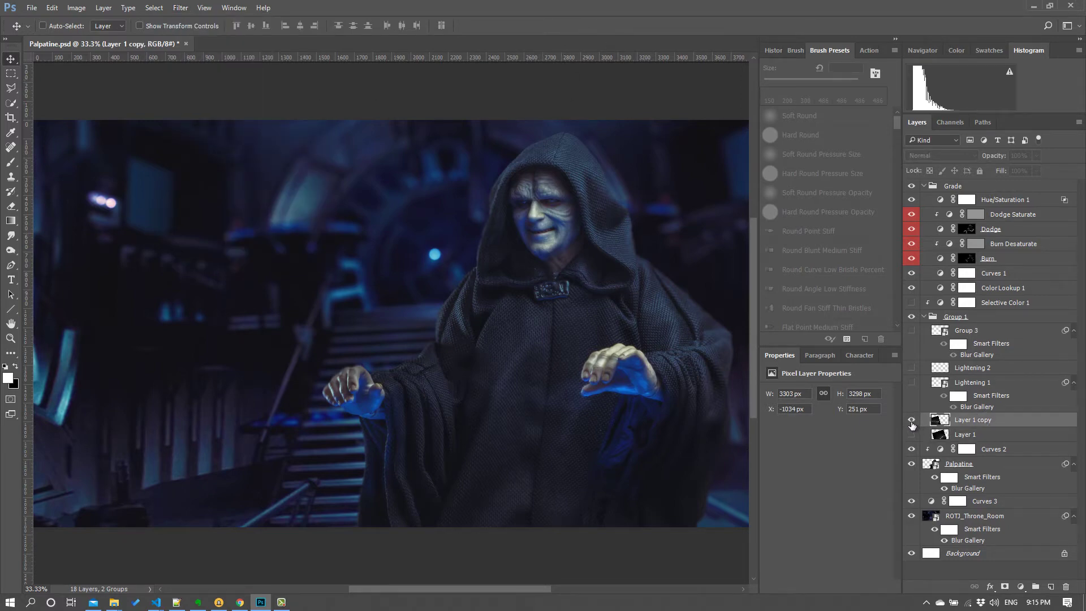
# - Examine the Render filters, such as Clouds and Difference Clouds, available for the lightning layer
pyautogui.click(180, 11)
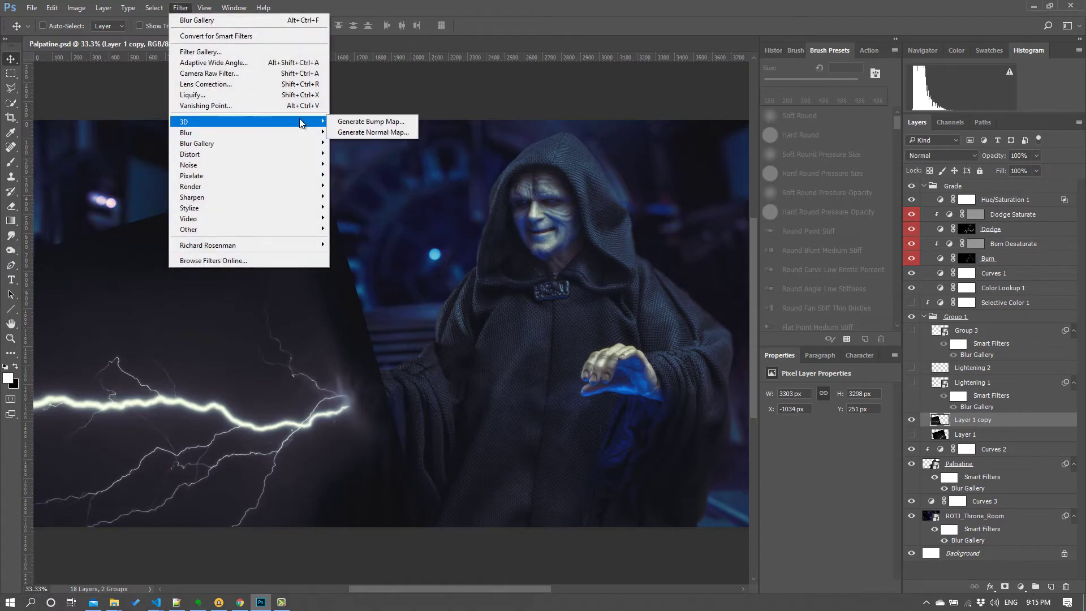
pyautogui.moveTo(284, 188)
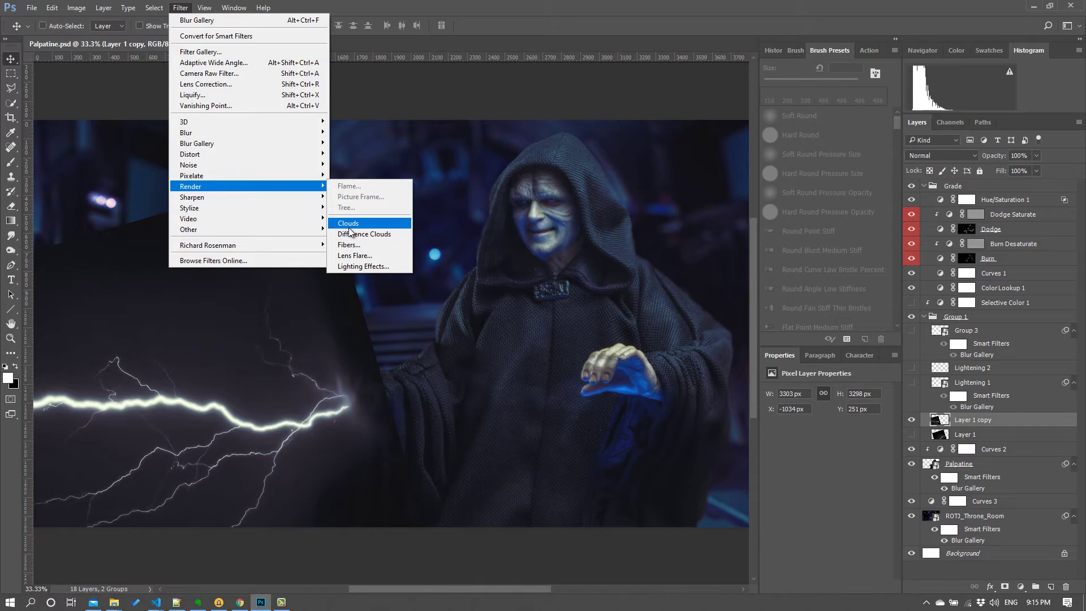
pyautogui.click(336, 14)
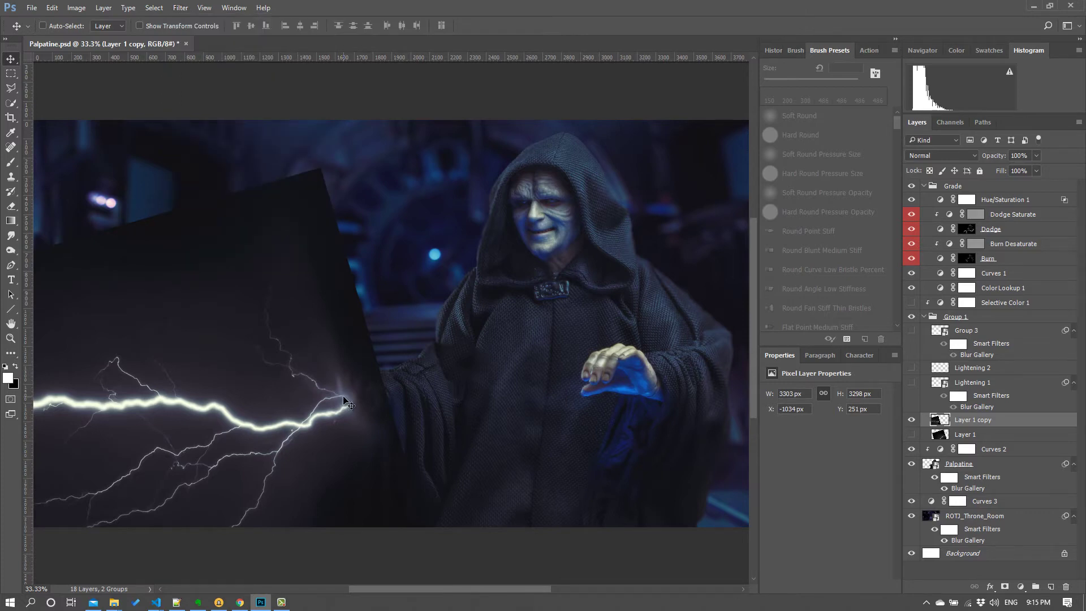
# - Switch to Chrome, browse the Unsplash results for "lightening" for a usable bolt on a dark background, and return to Photoshop
pyautogui.hotkey('alt', 'Tab')
pyautogui.press('Tab')
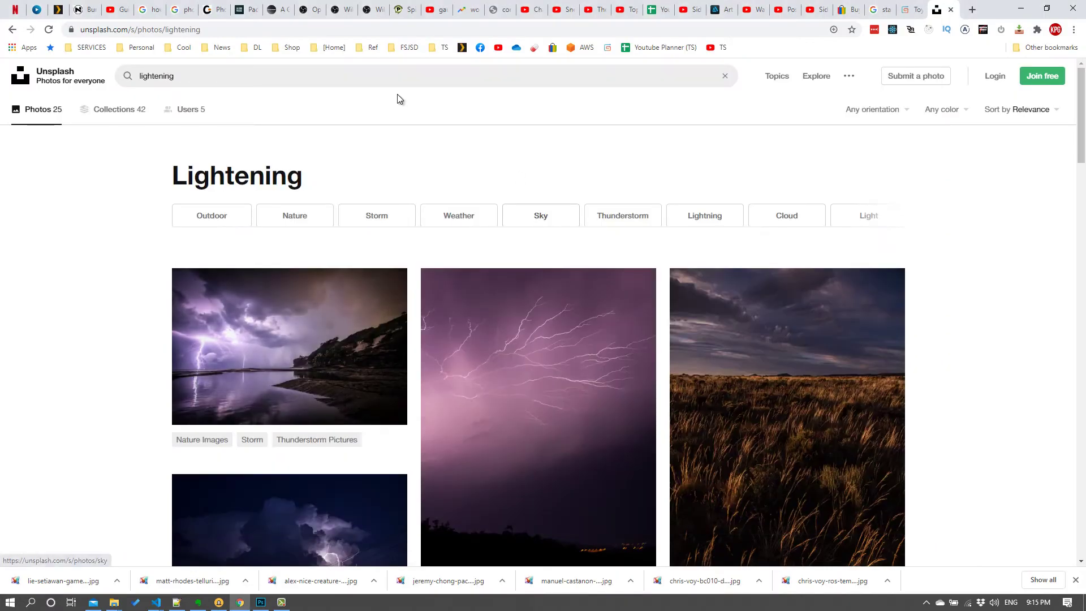
pyautogui.click(218, 83)
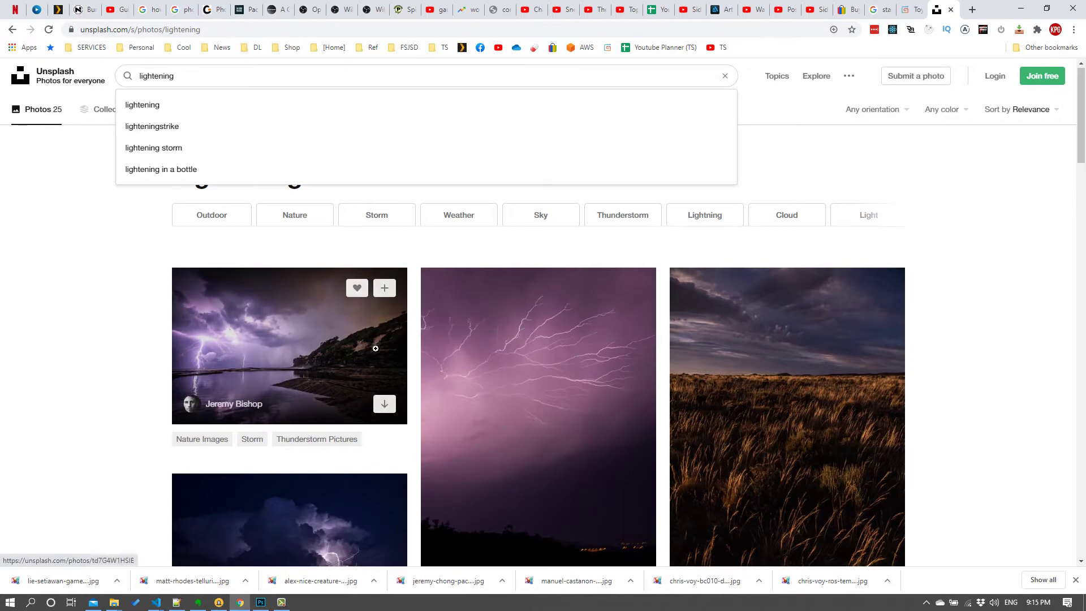
pyautogui.scroll(-8, 608, 369)
pyautogui.scroll(-2, 615, 370)
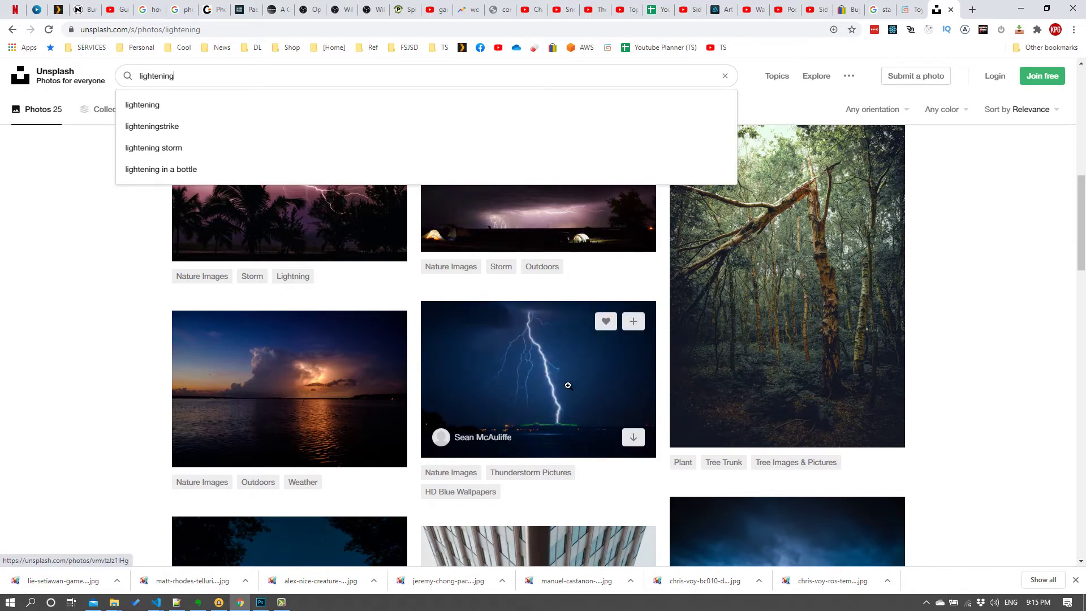
pyautogui.hotkey('alt', 'Tab')
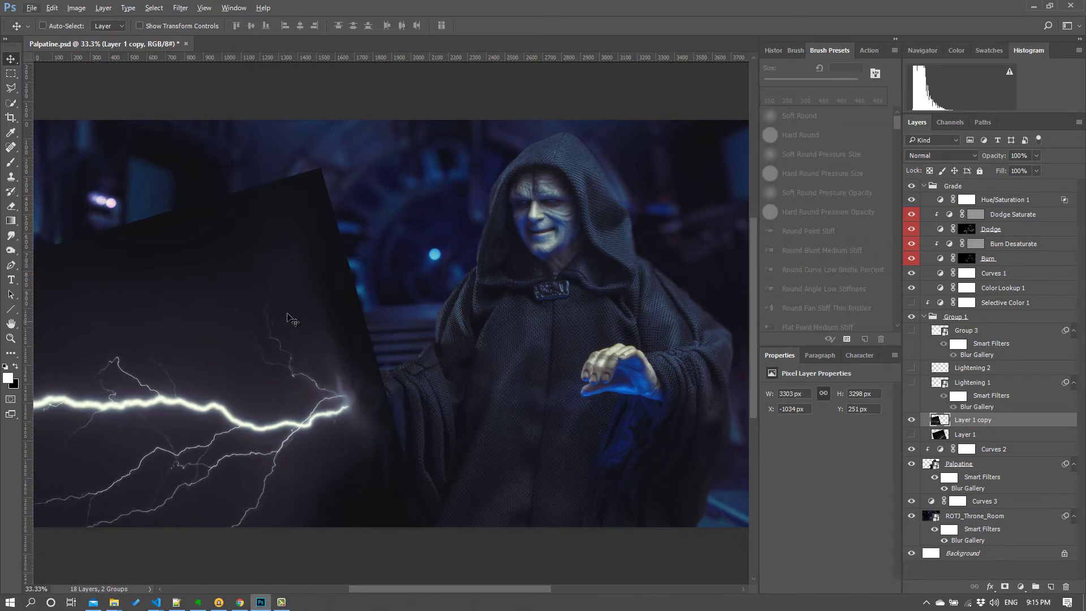
pyautogui.hotkey('alt', 'Tab')
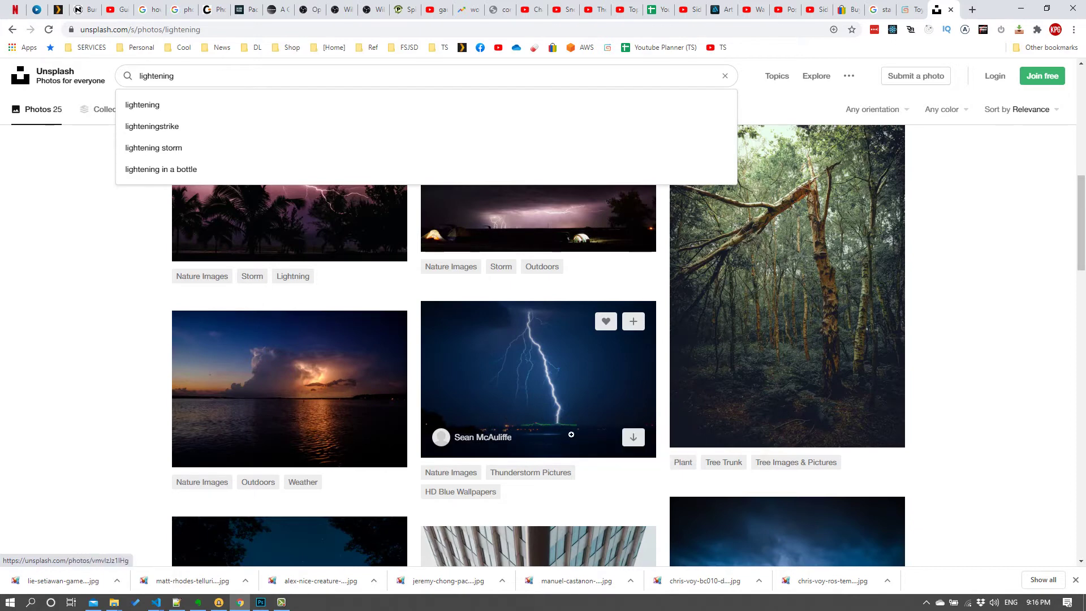
pyautogui.hotkey('alt', 'Tab')
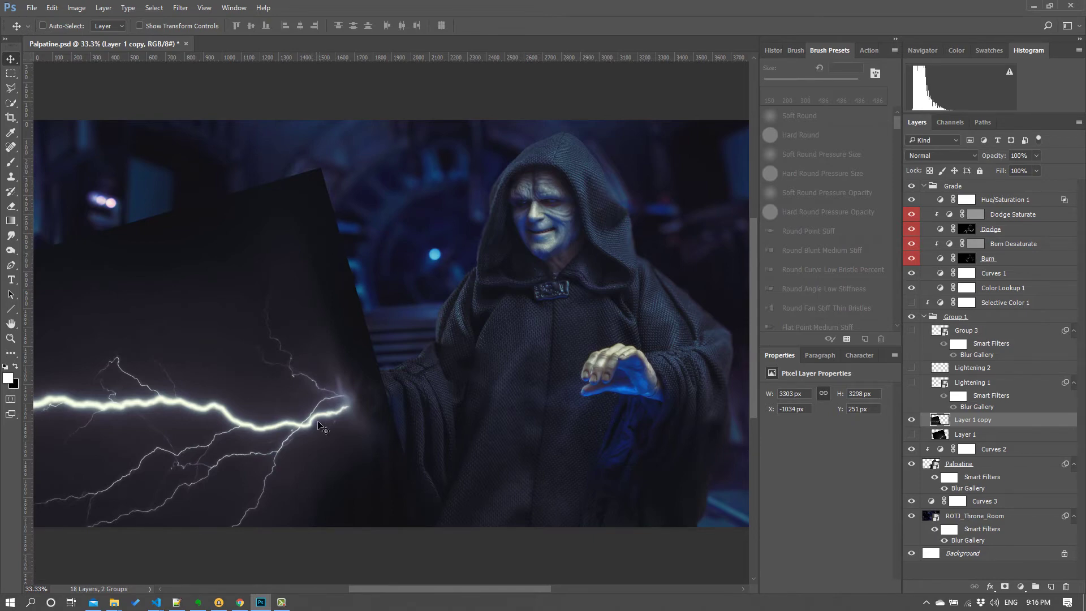
# - Set Layer 1 copy's blend mode to Screen and move the lightning so its origin meets the hand on the image's right
pyautogui.click(941, 156)
pyautogui.click(941, 246)
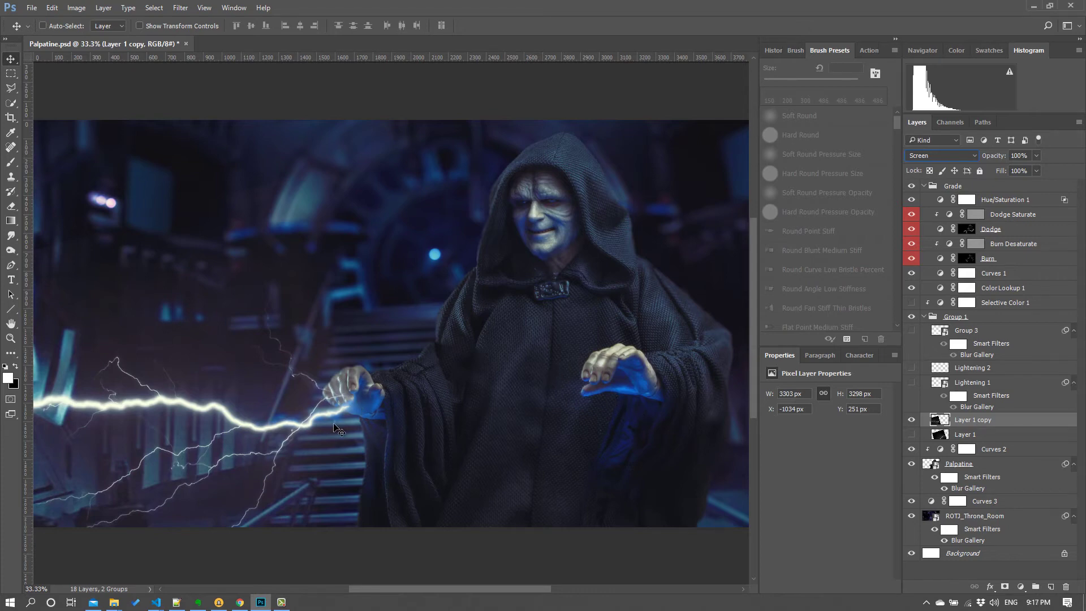
pyautogui.moveTo(344, 425); pyautogui.dragTo(565, 407)
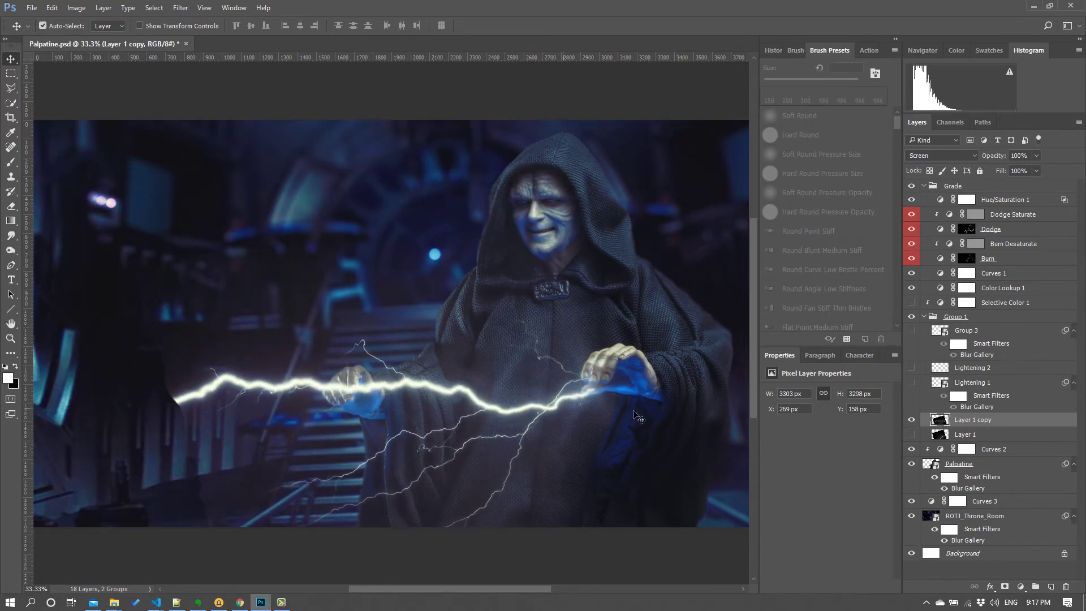
# - Rotate the lightning layer to about -20.21° and reposition it so the bolt runs from the fingertips toward the lower edge
pyautogui.hotkey('ctrl', 't')
pyautogui.moveTo(728, 405); pyautogui.dragTo(678, 311)
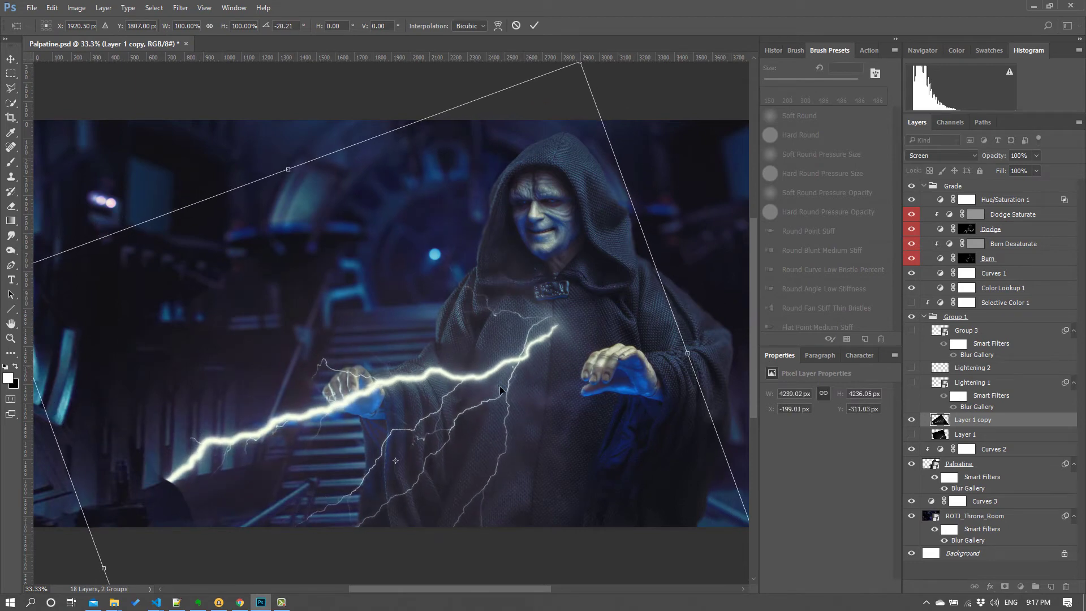
pyautogui.moveTo(492, 371); pyautogui.dragTo(524, 436)
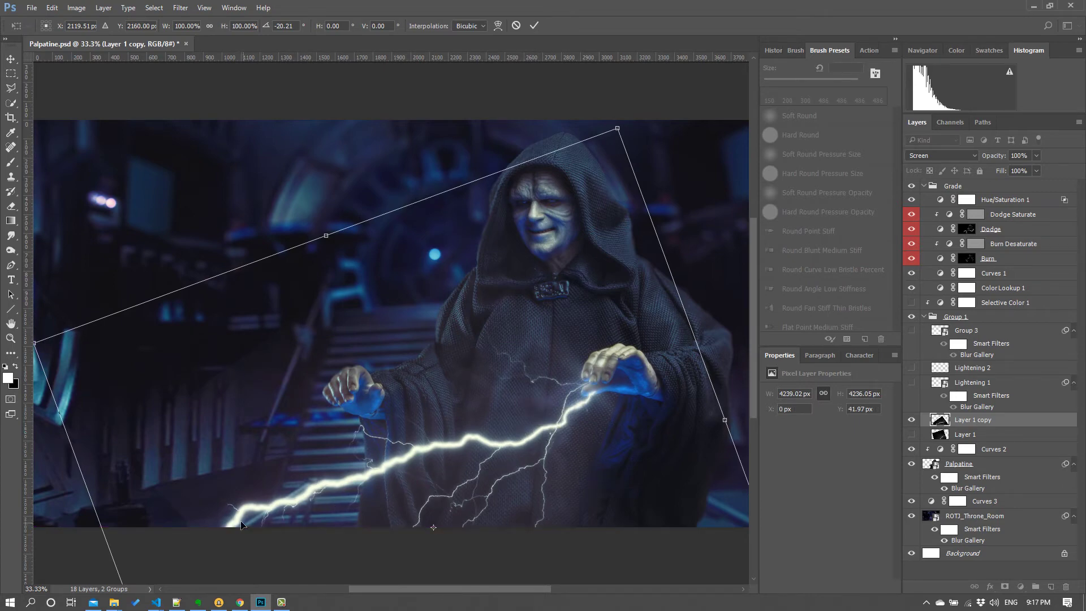
pyautogui.press('Return')
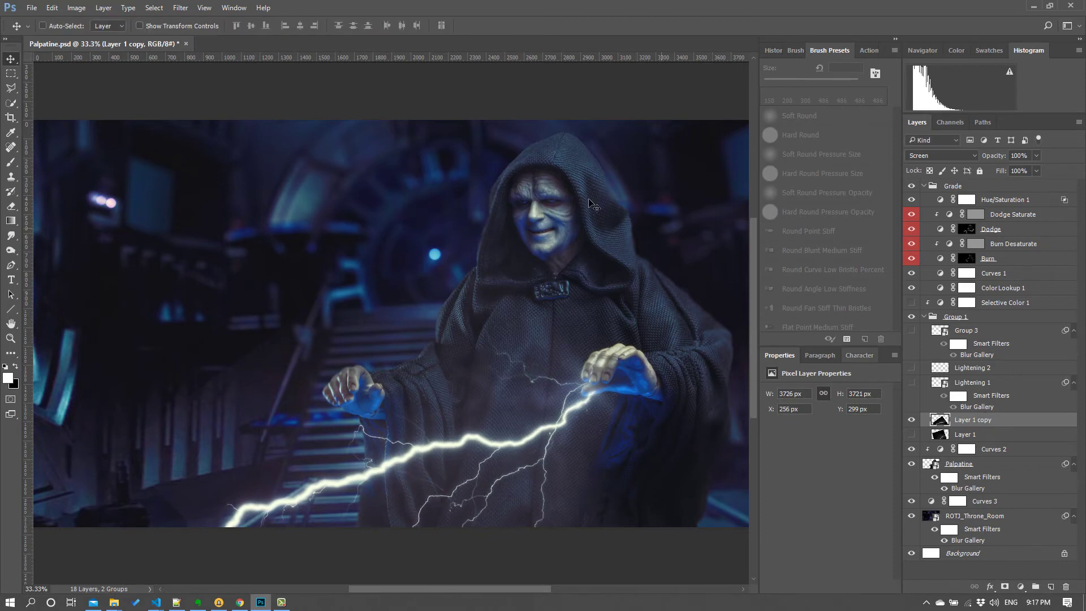
# - Start a Field Blur on the lightning layer, placing its pin near the bolt's lower end with a 32 px blur
pyautogui.click(181, 8)
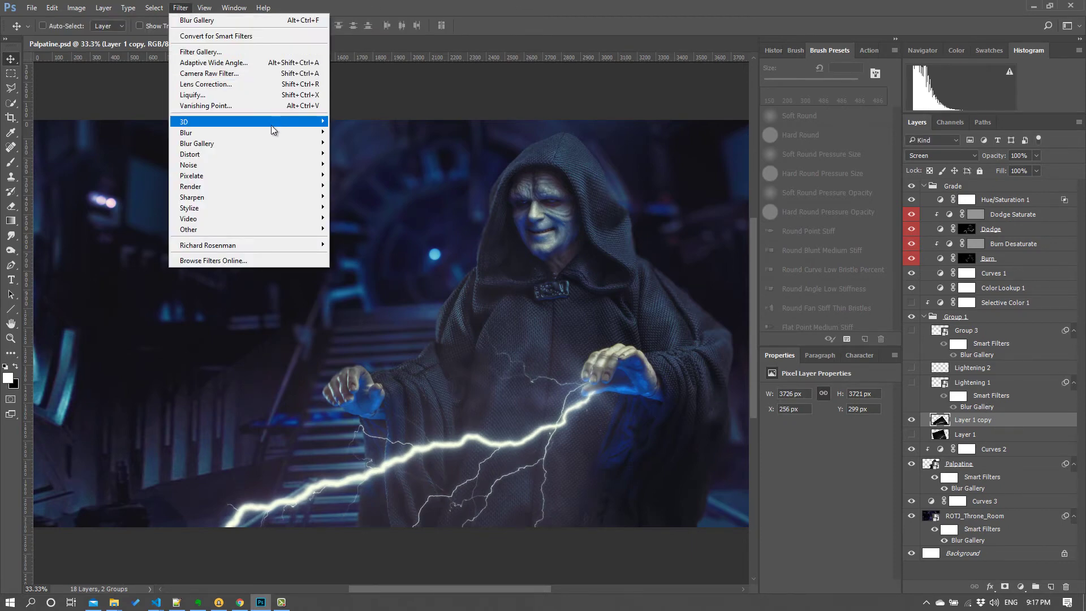
pyautogui.moveTo(278, 144)
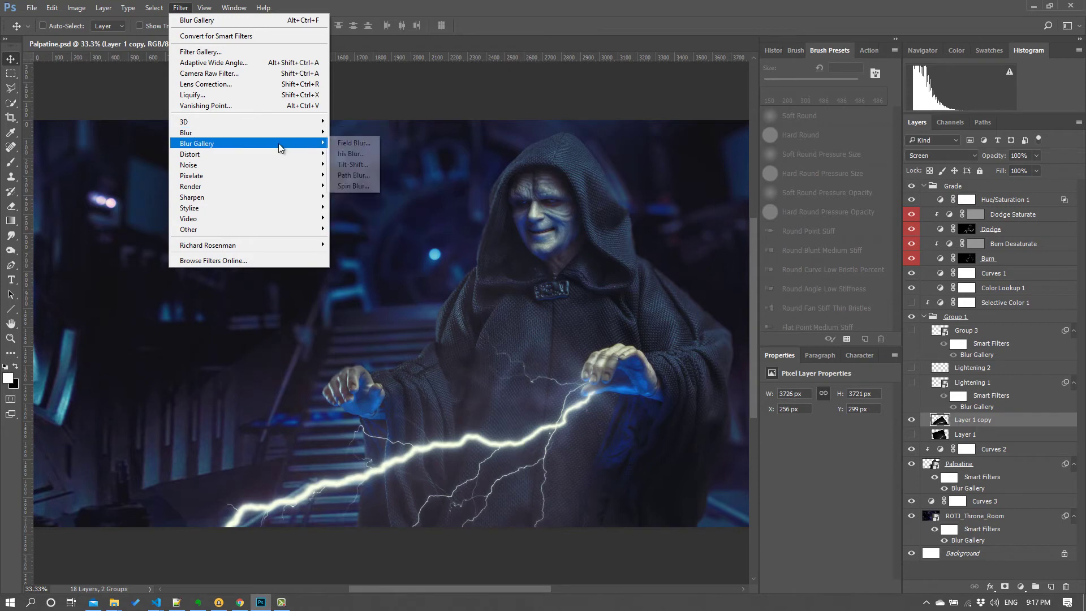
pyautogui.click(351, 143)
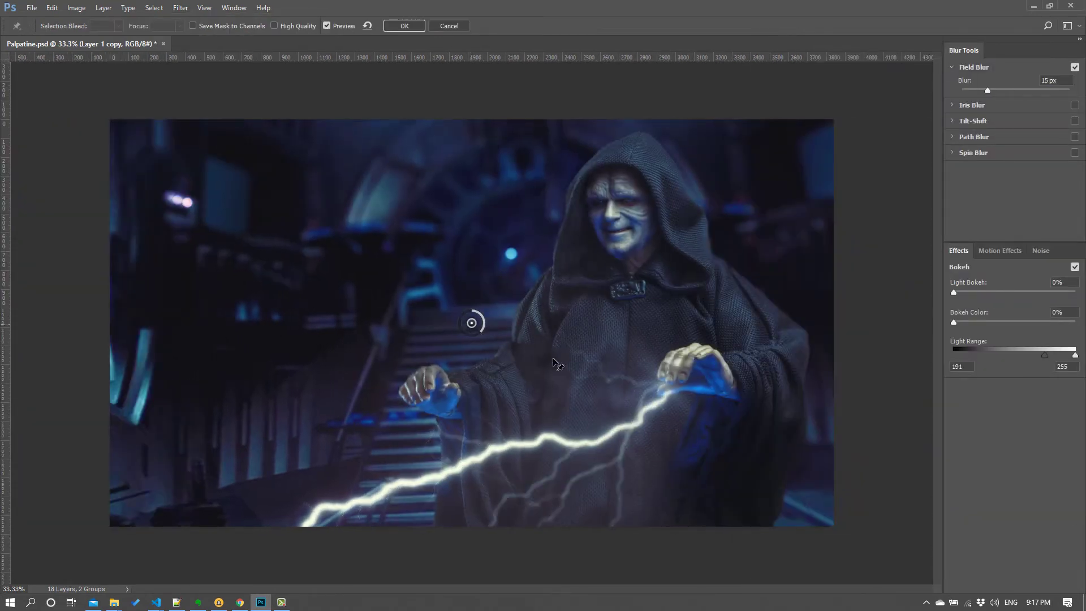
pyautogui.moveTo(472, 324); pyautogui.dragTo(389, 509)
pyautogui.moveTo(396, 521); pyautogui.dragTo(382, 522)
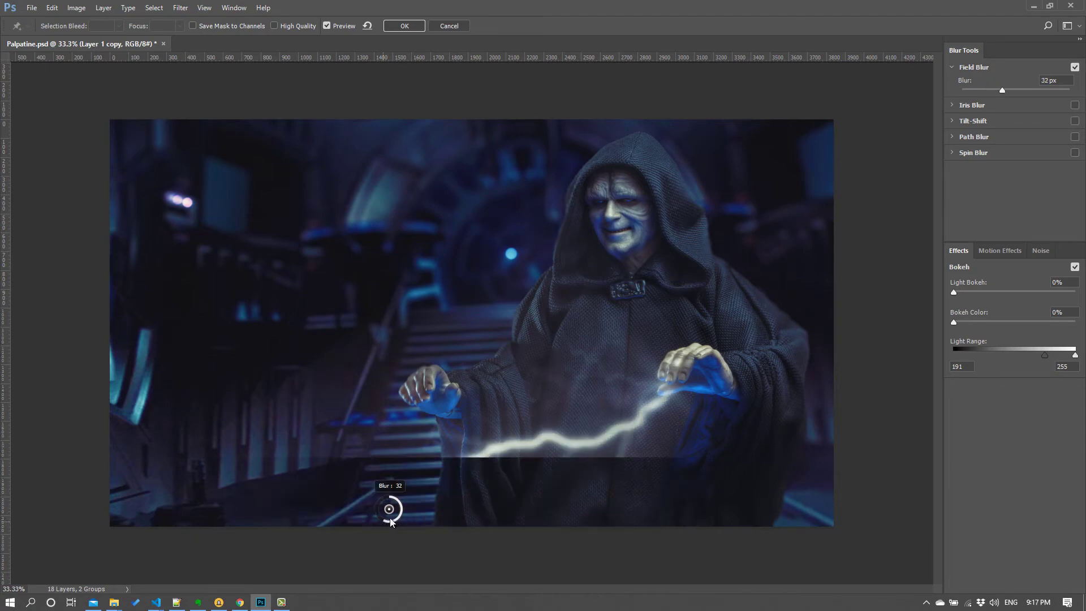
# - Add a second Field Blur pin near the fingertips with a 0 px blur and move it to the middle of the bolt
pyautogui.click(659, 400)
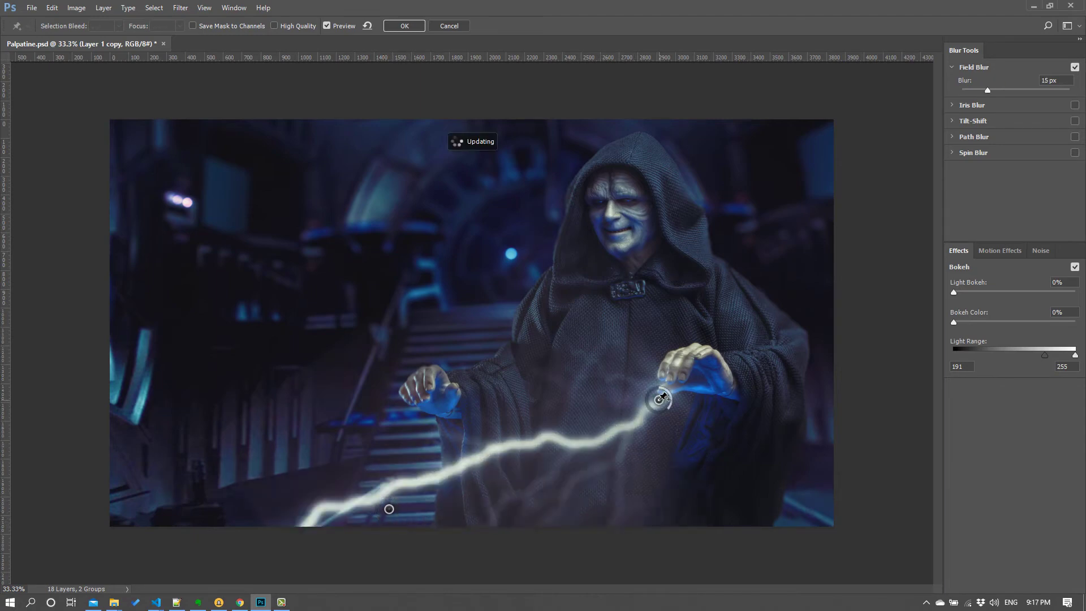
pyautogui.moveTo(667, 411); pyautogui.dragTo(659, 396)
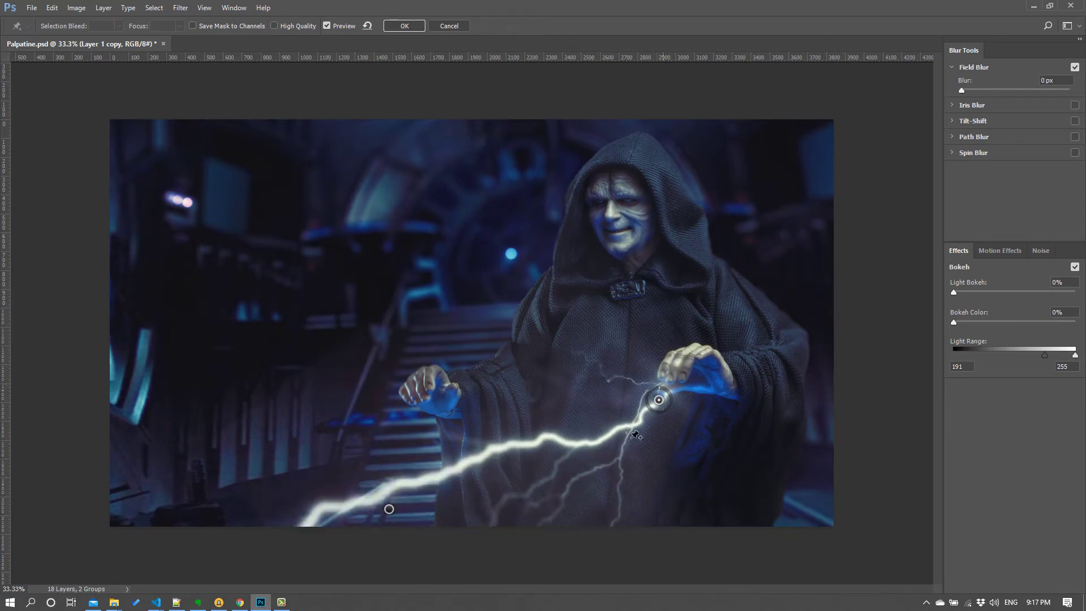
pyautogui.moveTo(662, 401); pyautogui.dragTo(527, 457)
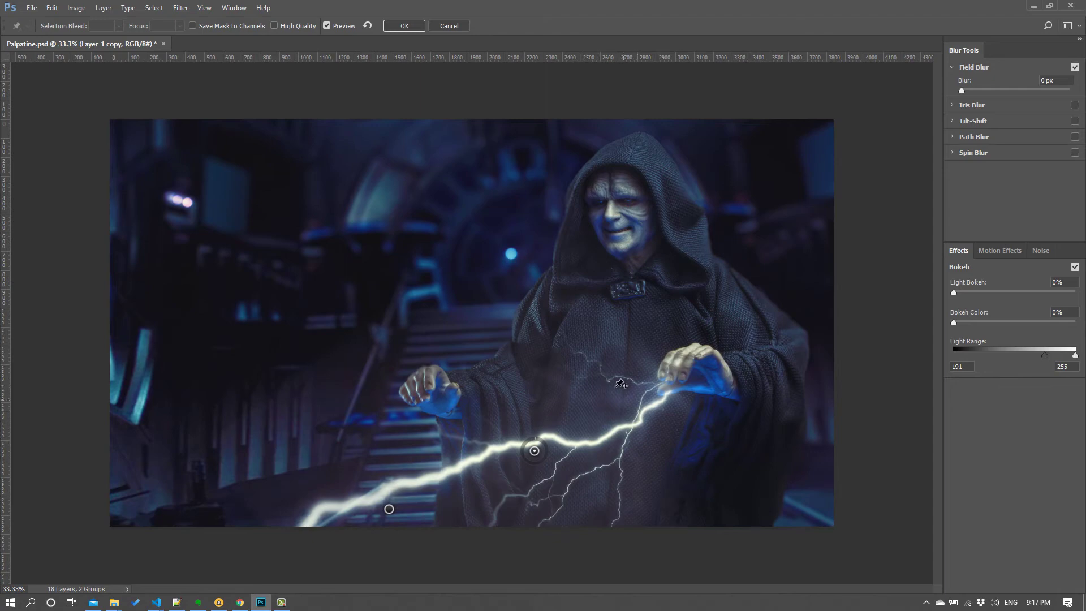
# - Set the Field Blur pin near the bolt's lower end to 120 px
pyautogui.click(389, 511)
pyautogui.moveTo(381, 521)
pyautogui.mouseDown()
pyautogui.moveTo(376, 509)
pyautogui.moveTo(403, 522)
pyautogui.mouseUp()
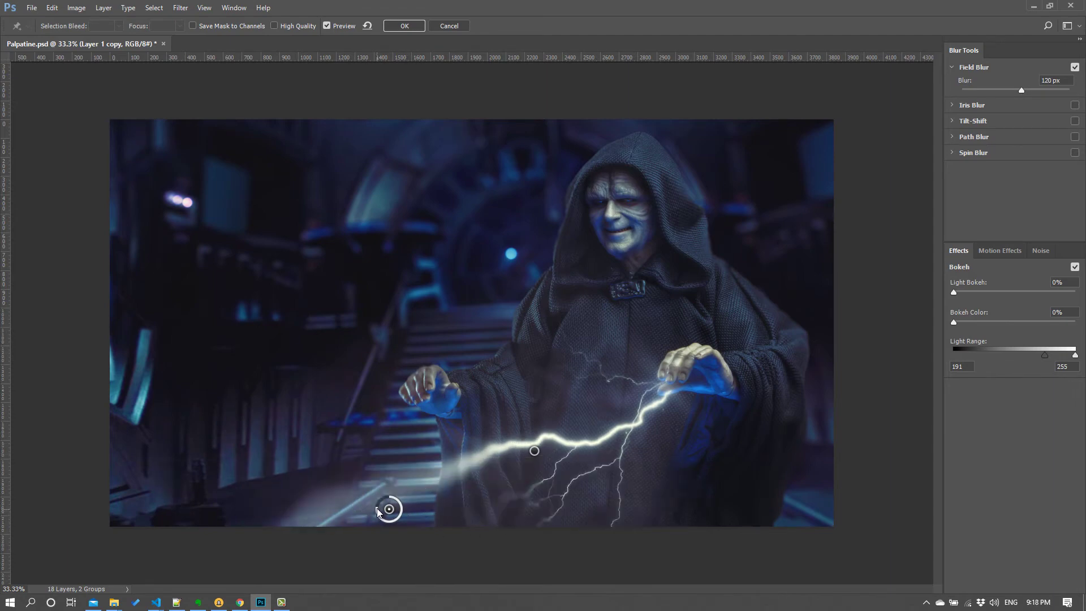
# - Set the Field Blur pin near the bolt's lower end to 84 px and apply the blur to the lightning layer
pyautogui.moveTo(377, 512); pyautogui.dragTo(379, 511)
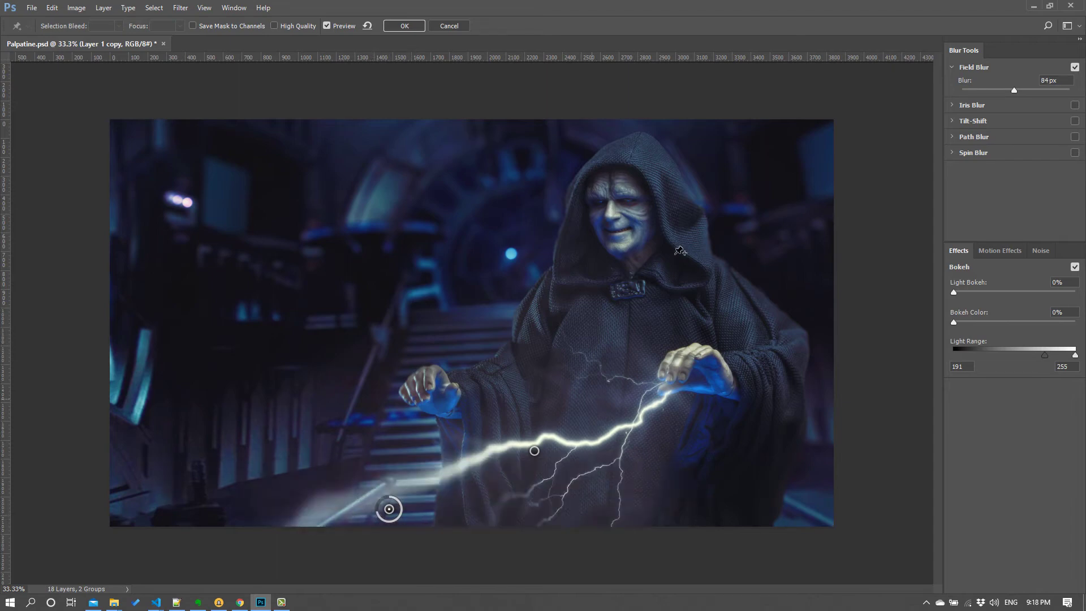
pyautogui.click(395, 26)
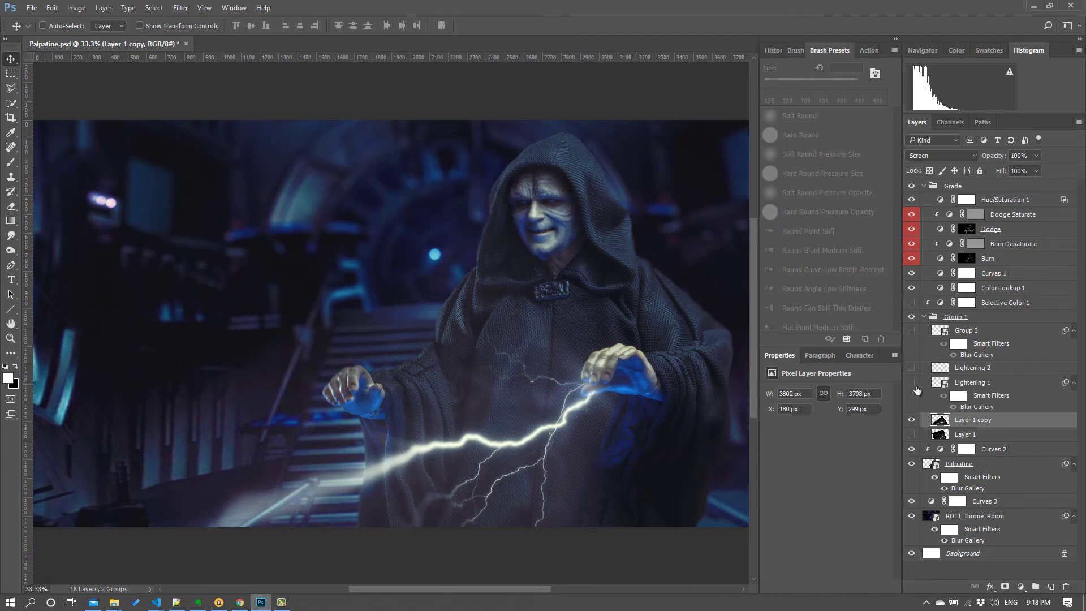
# - Hide the Layer 1 copy lightning and show the prepared lightning in Lightening 1 and Group 3 instead
pyautogui.click(911, 419)
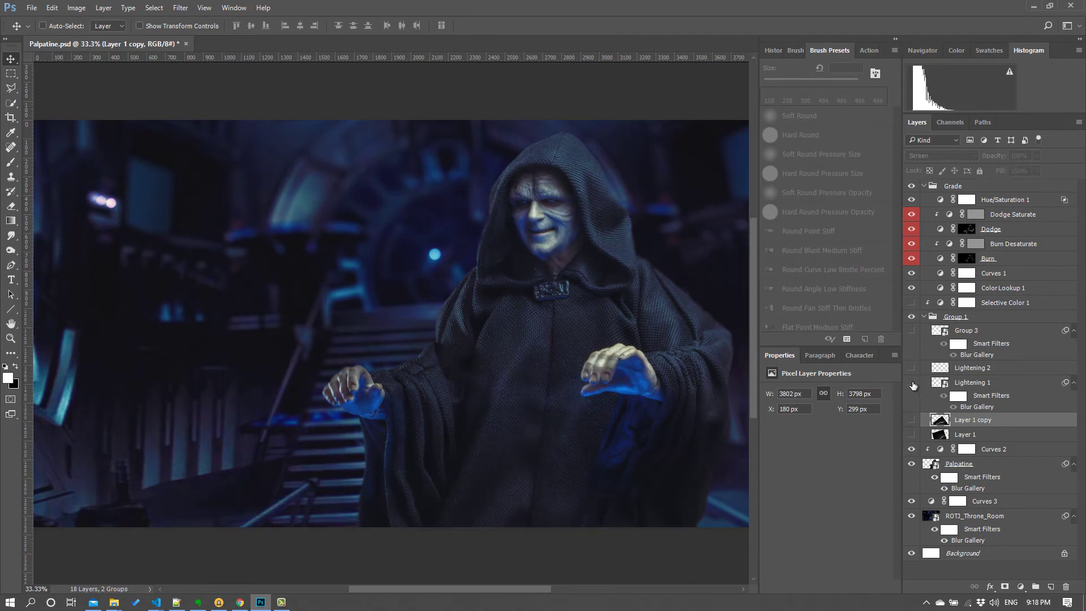
pyautogui.click(911, 383)
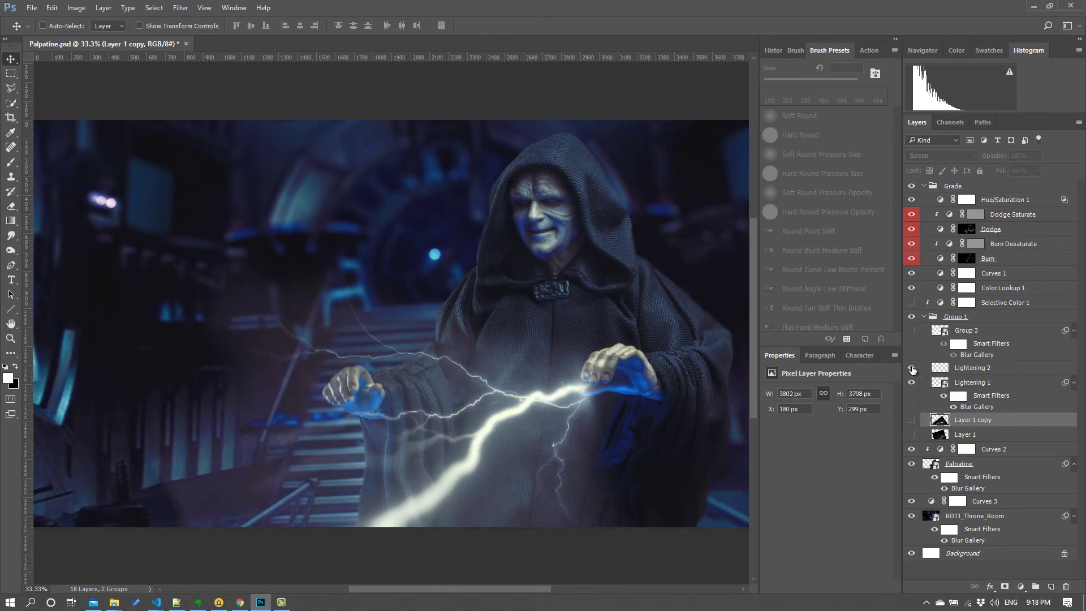
pyautogui.click(911, 331)
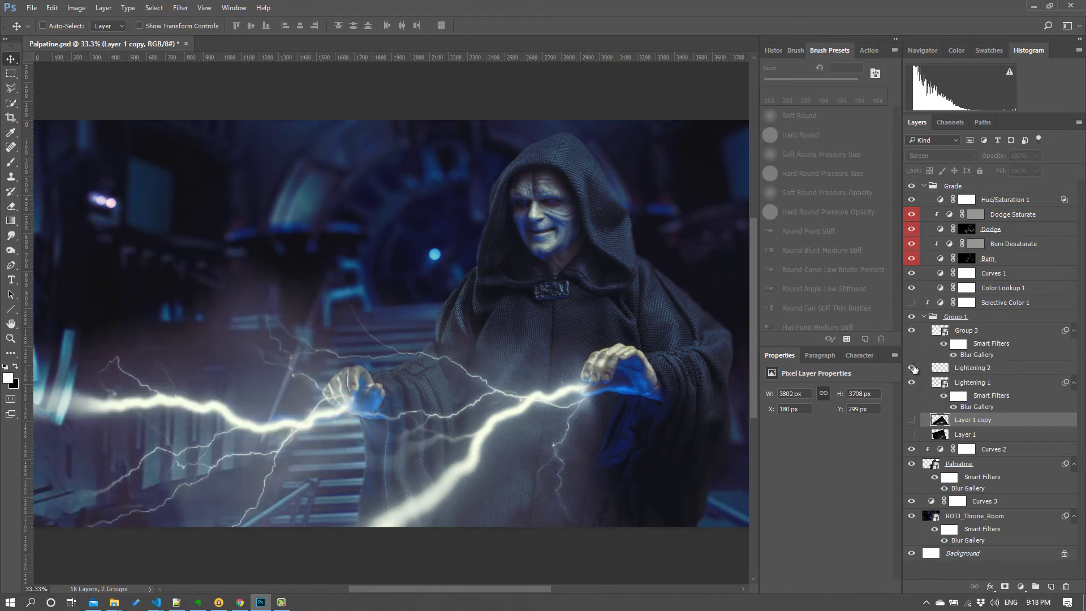
pyautogui.click(973, 368)
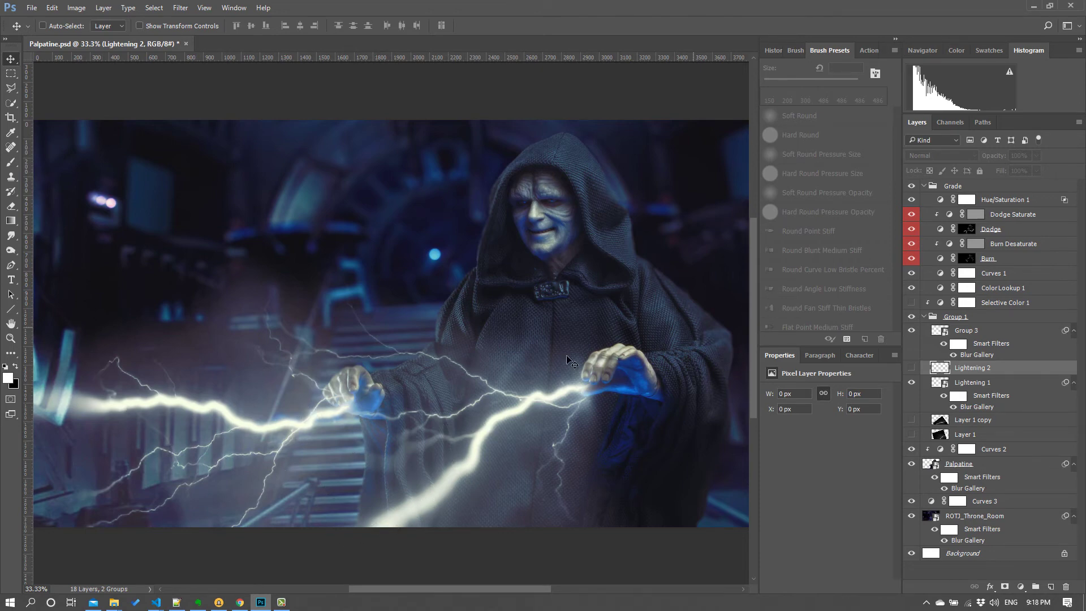
pyautogui.click(911, 318)
pyautogui.click(911, 318)
# - Display the Neutrals settings of the Selective Color 1 adjustment and make that layer visible to tint the lightning blue
pyautogui.click(996, 306)
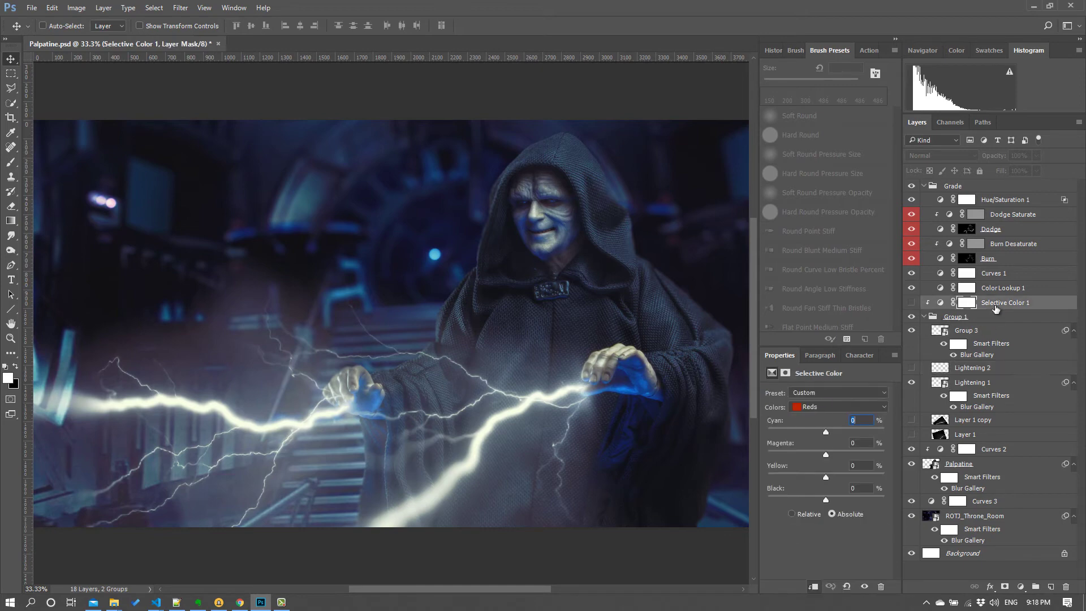
pyautogui.click(867, 404)
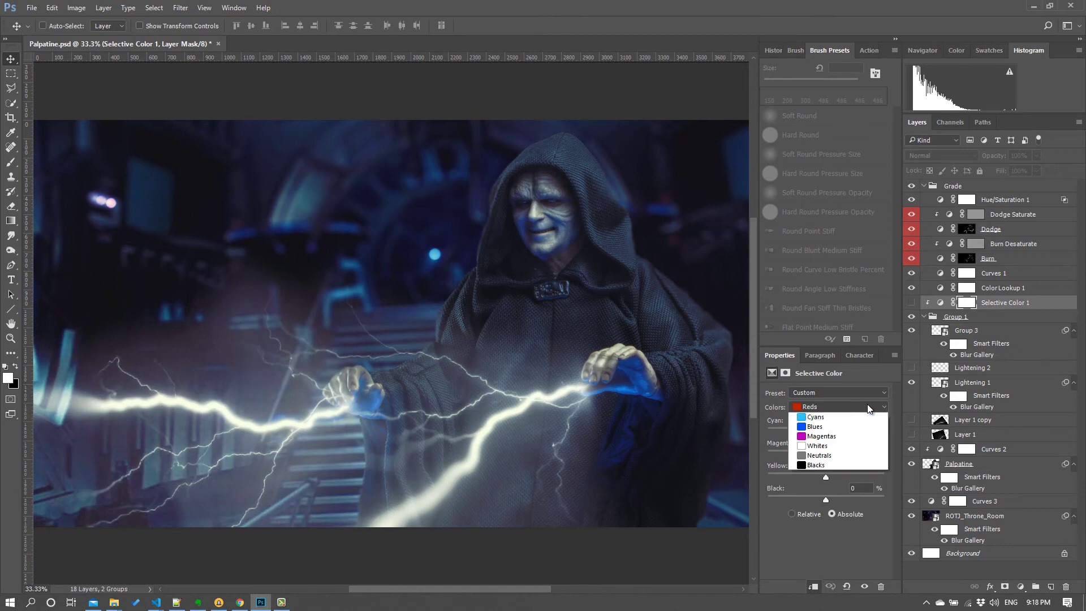
pyautogui.click(833, 487)
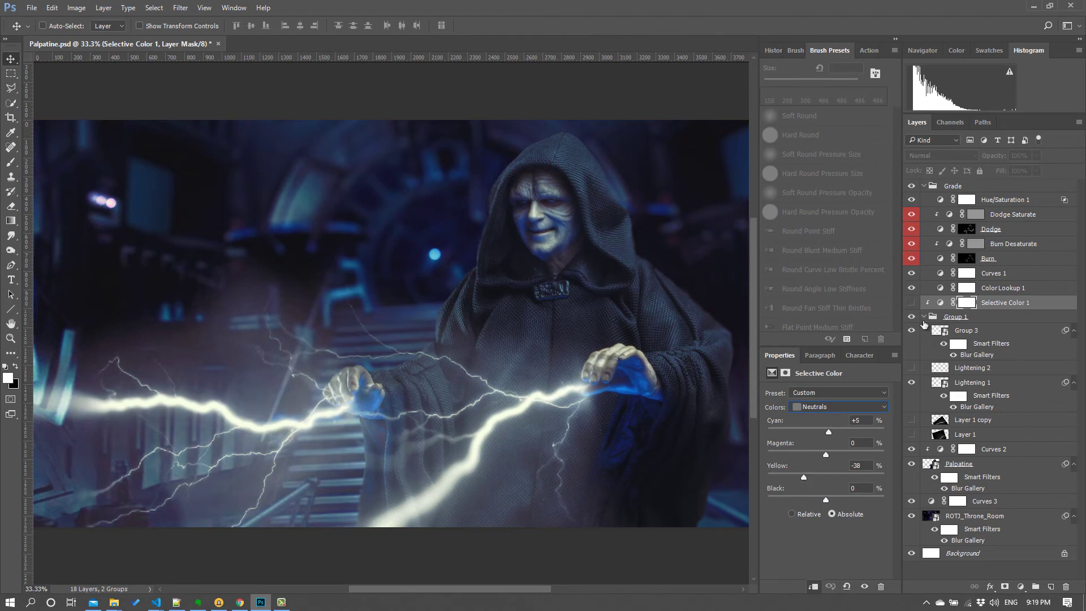
pyautogui.click(910, 304)
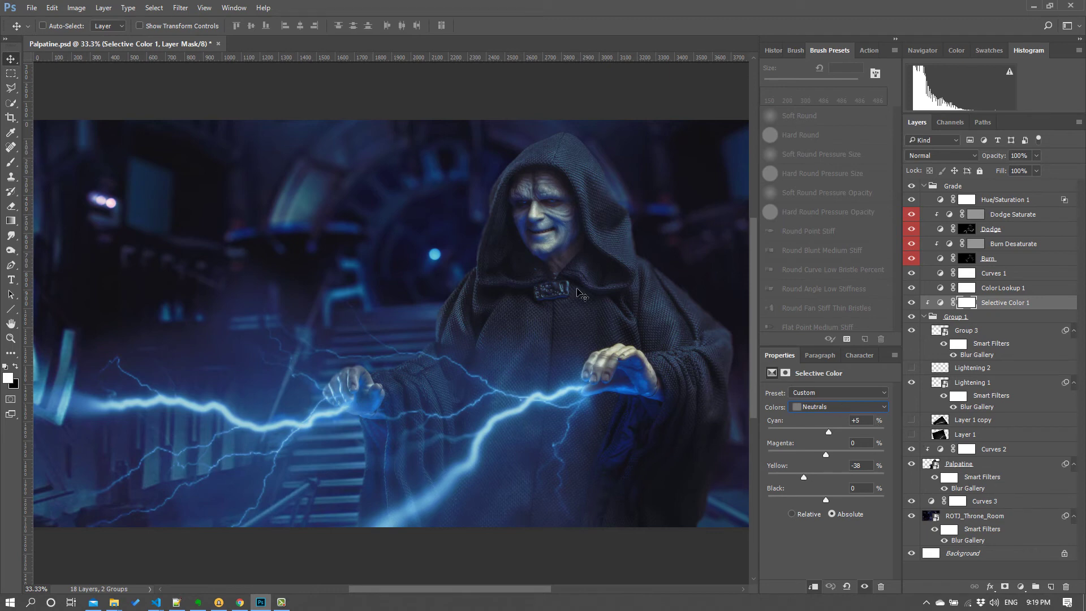
pyautogui.hotkey('ctrl', '-')
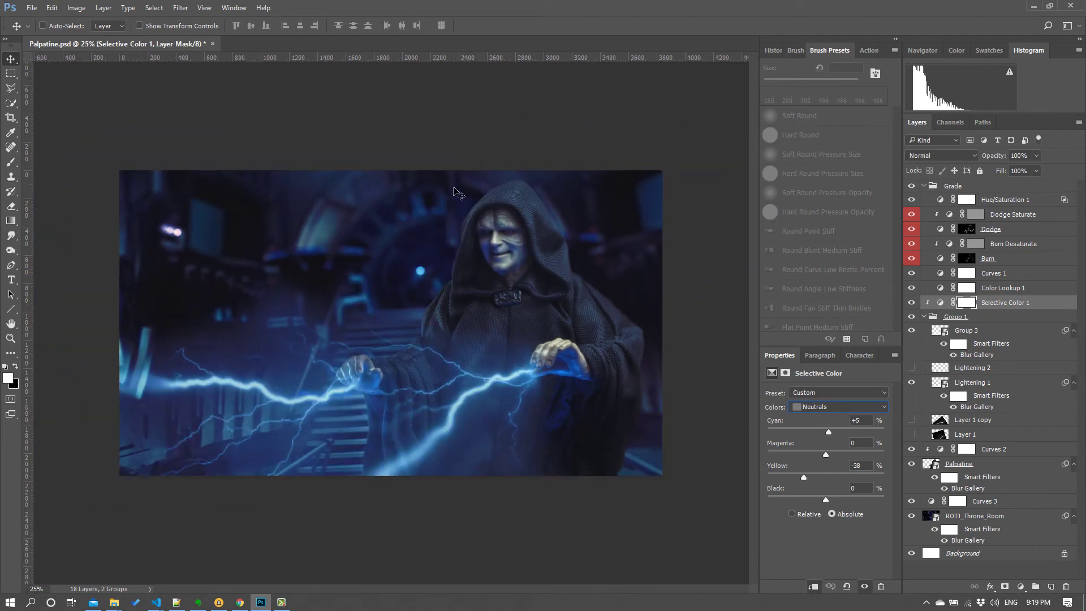